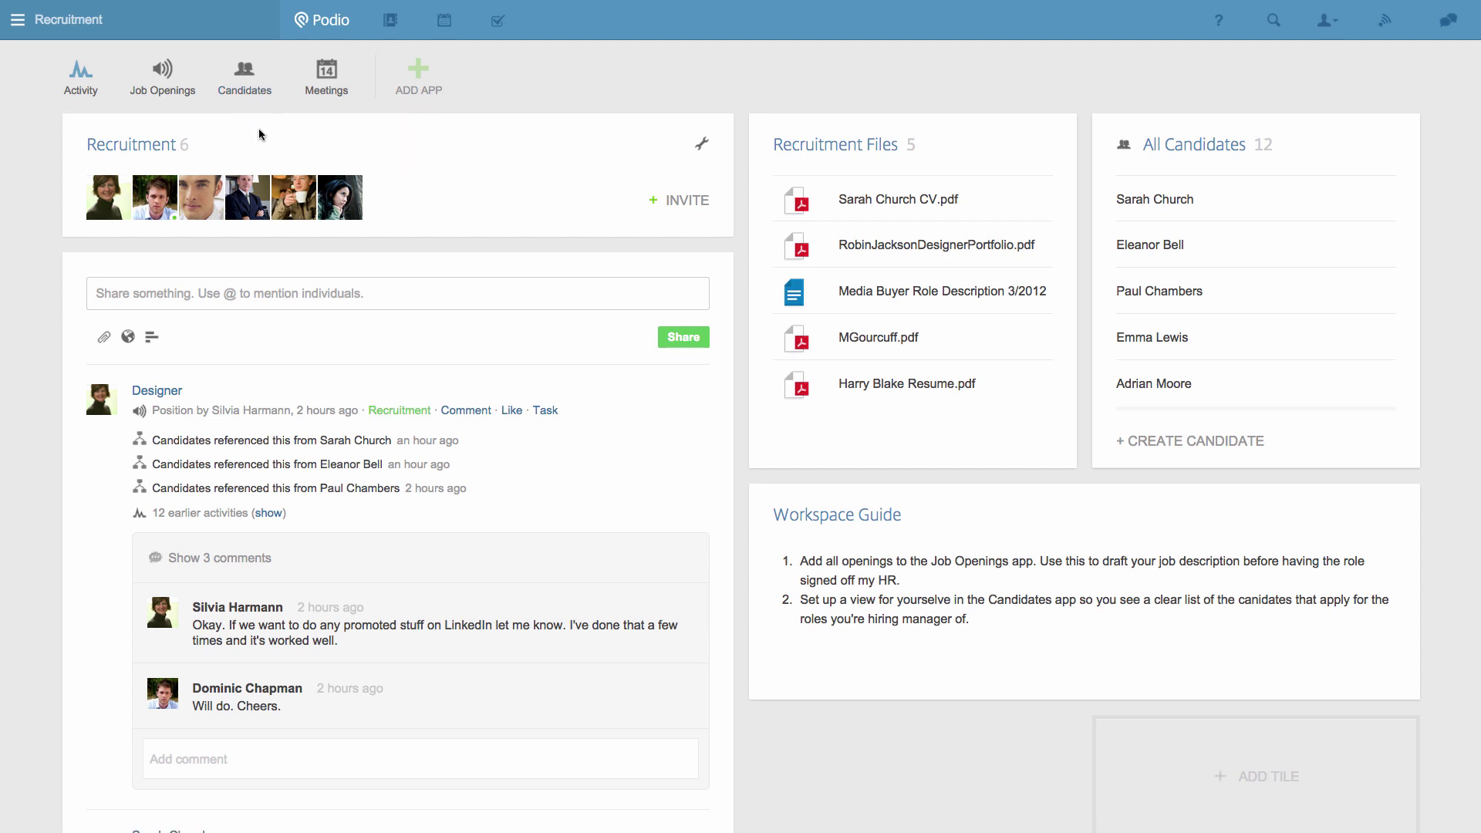
- Open the Candidates app from the Recruitment workspace app bar
left_click(249, 96)
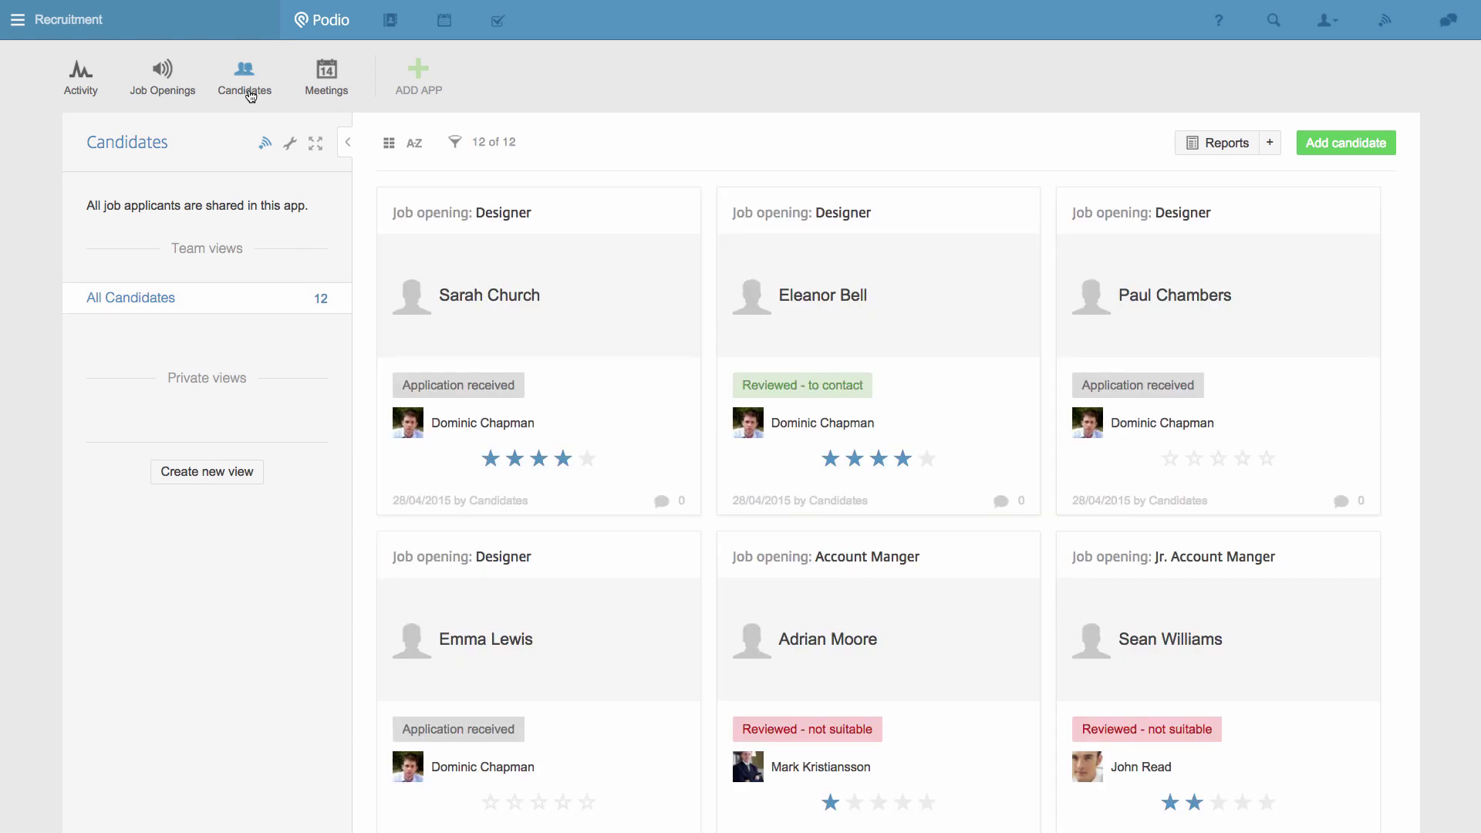
- Open the first candidate card in full view
left_click(602, 223)
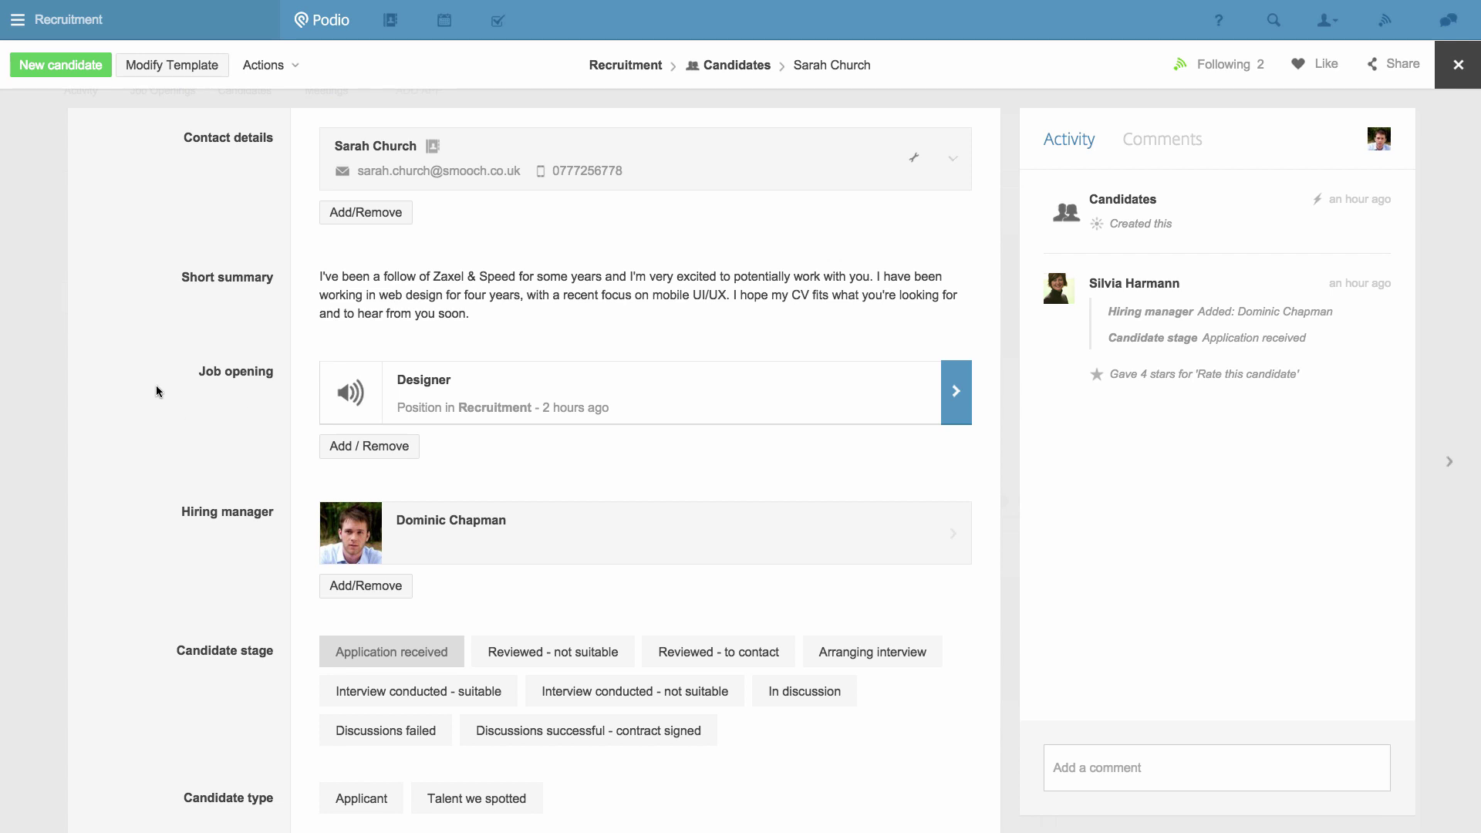
- Check in the template that the Job opening field references Job Openings, then close the record unchanged
left_click(189, 64)
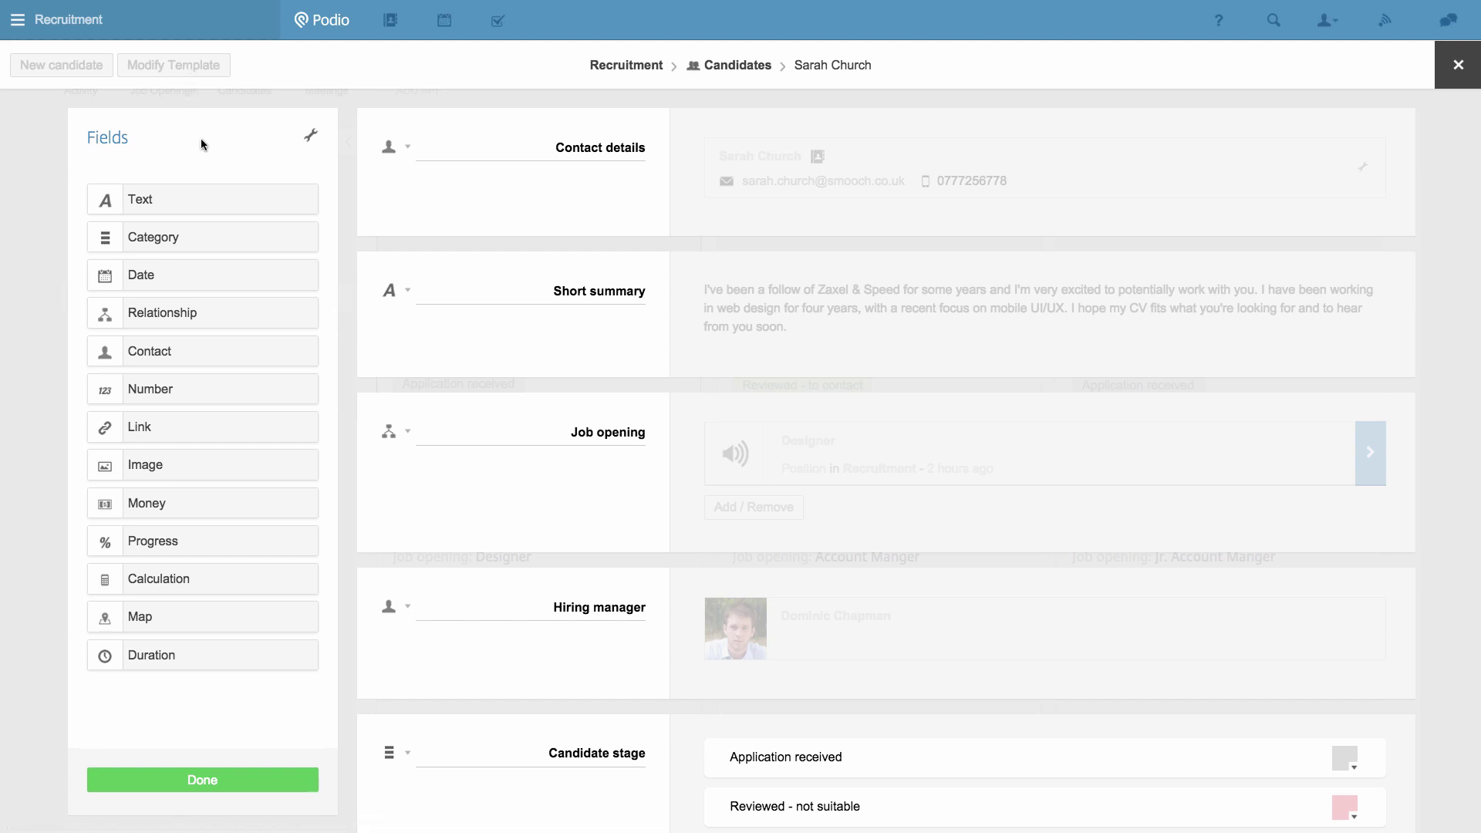
left_click(408, 435)
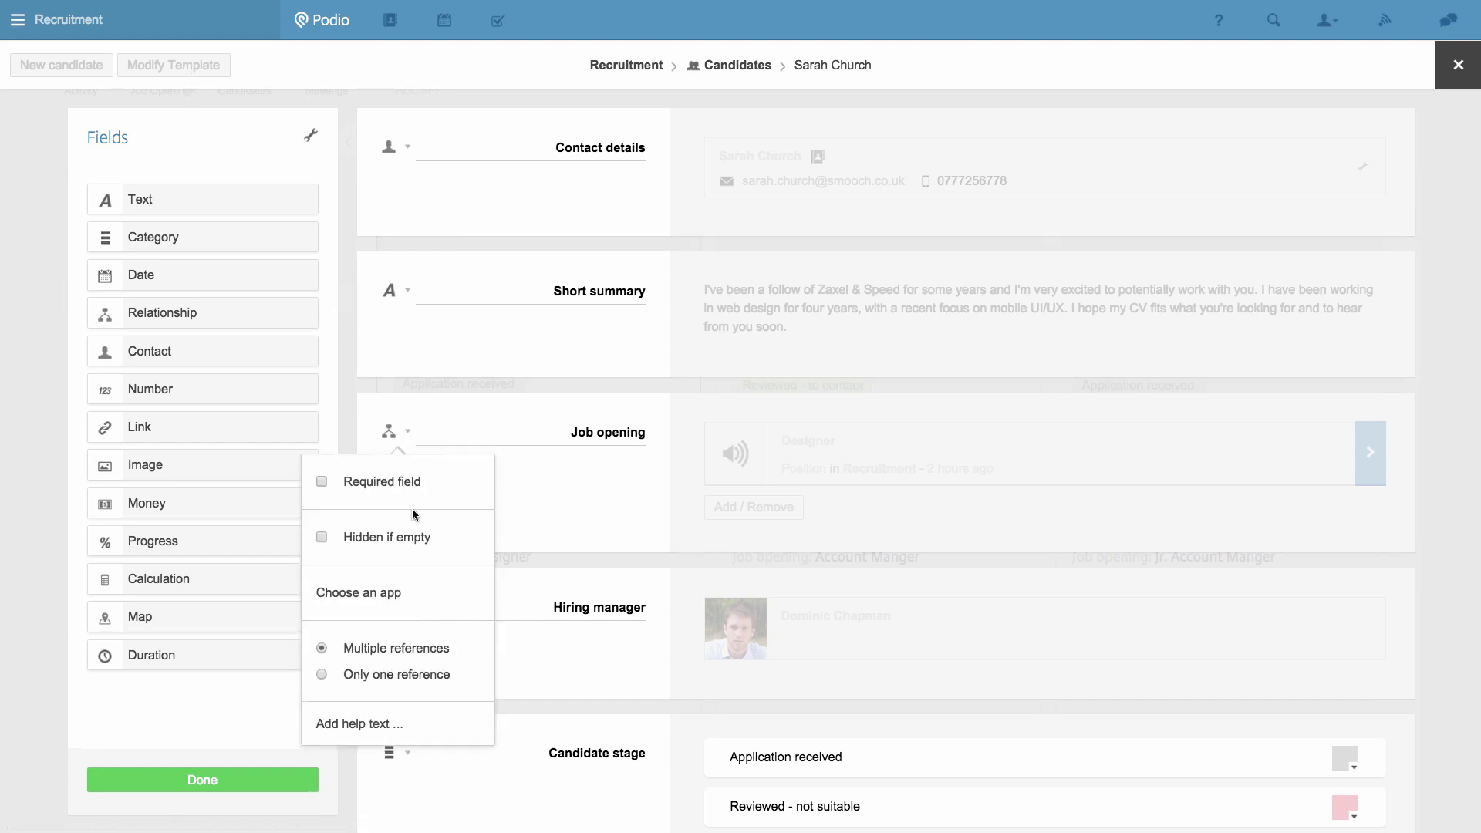
left_click(394, 597)
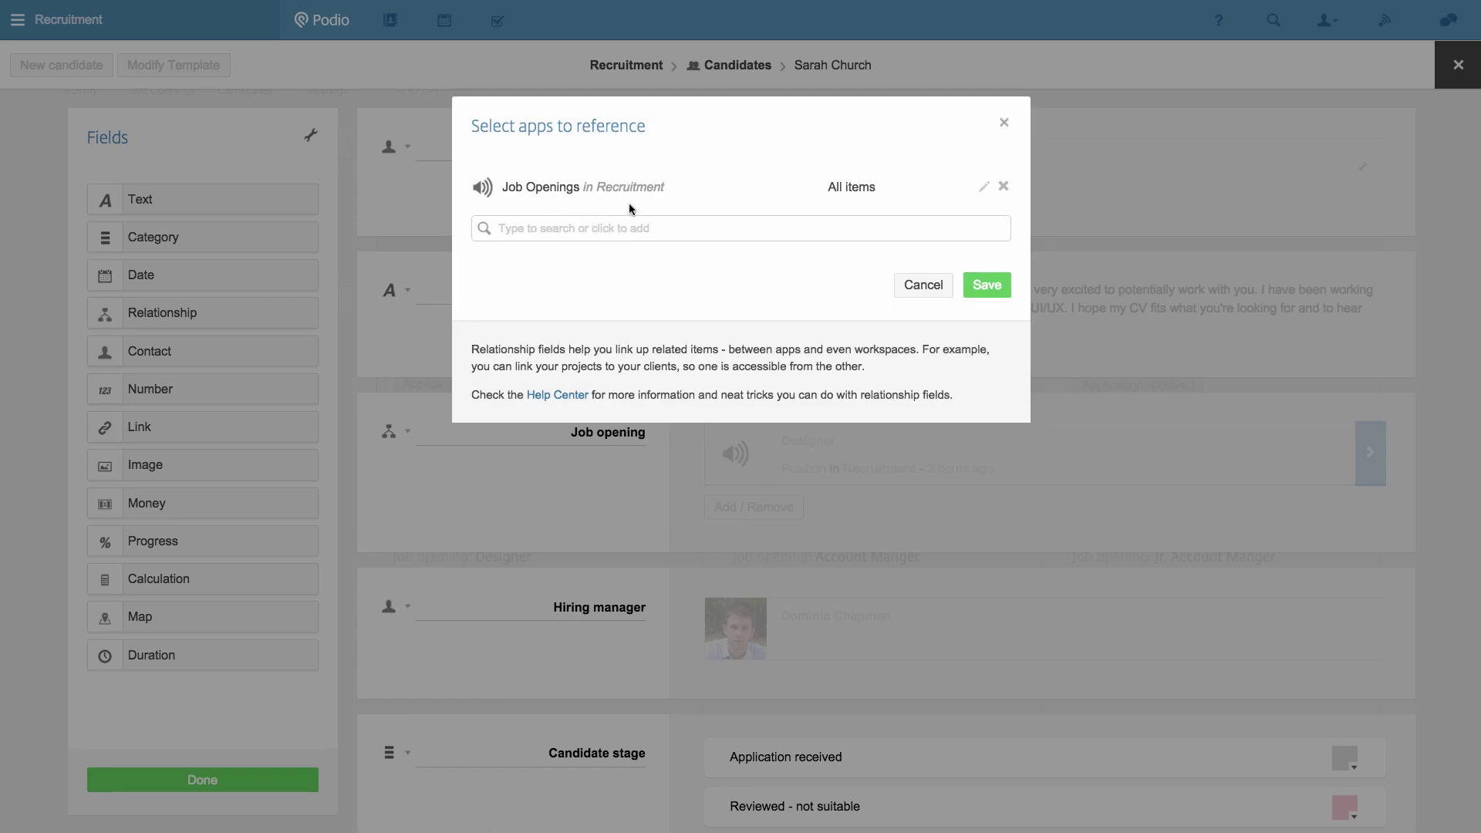
left_click(1004, 124)
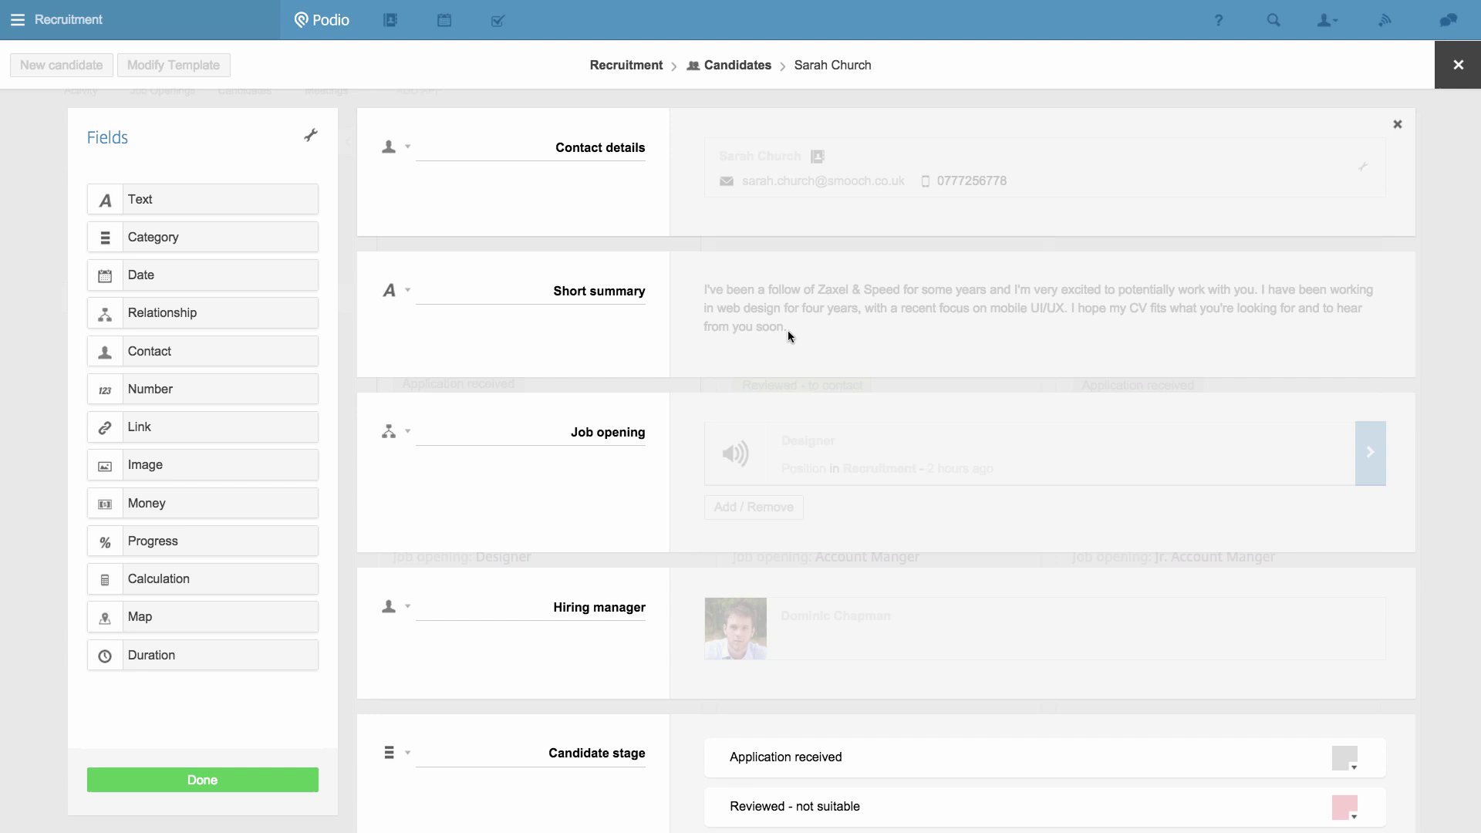
left_click(205, 780)
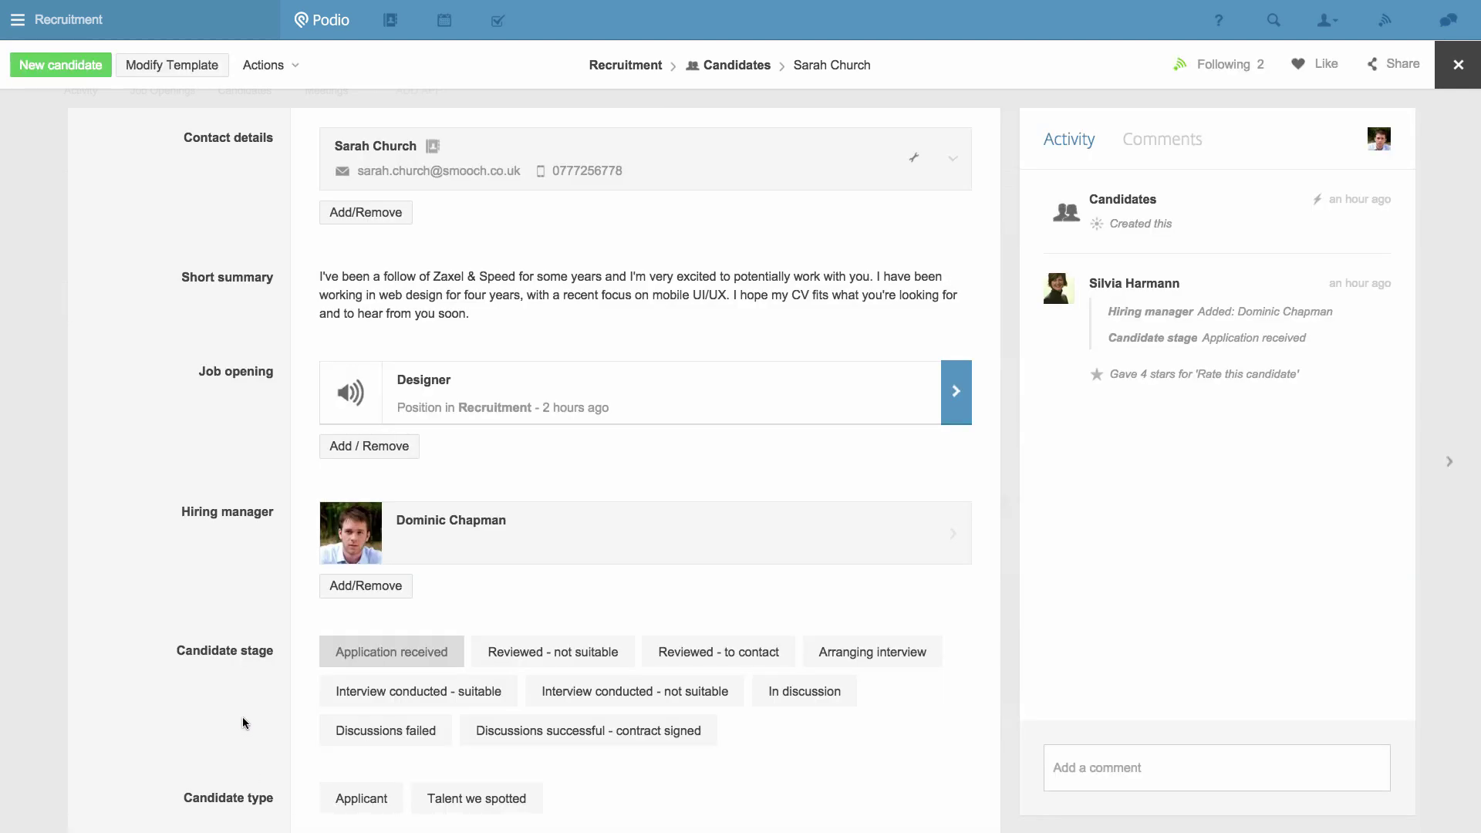
key("Escape")
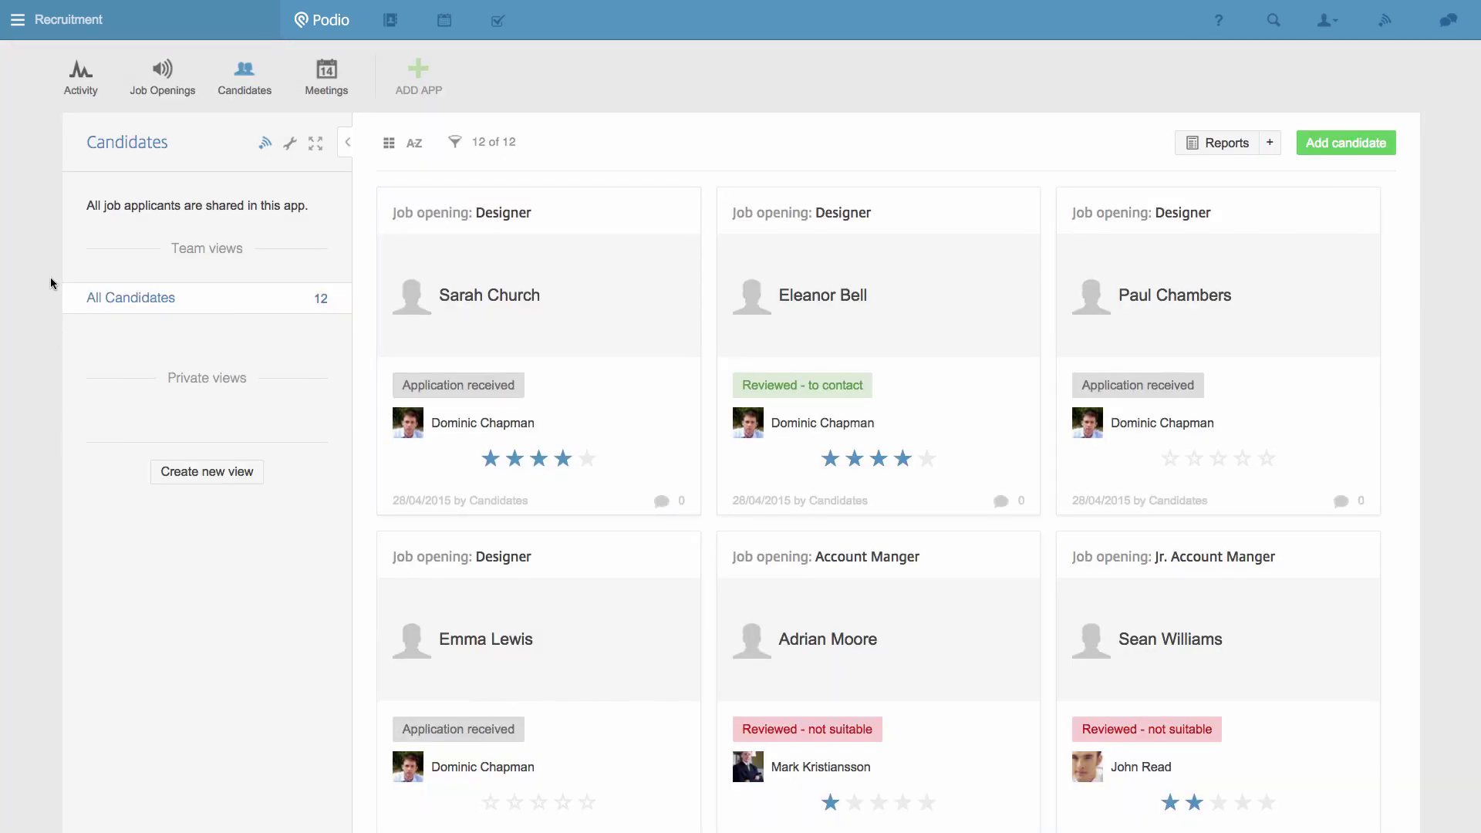
- In Job Openings, open the Designer opening, scroll through its details, and close it
left_click(162, 91)
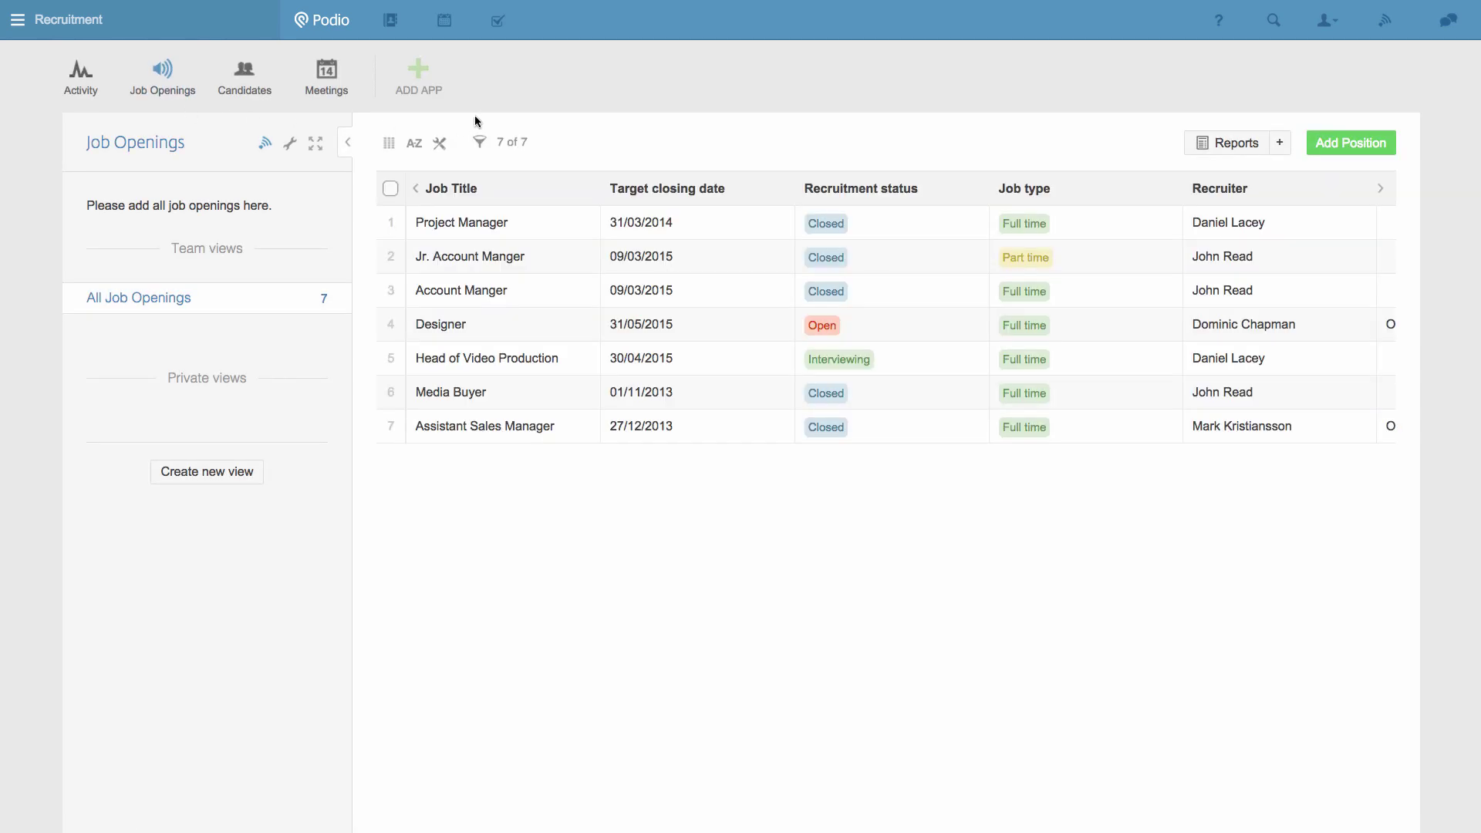
left_click(548, 330)
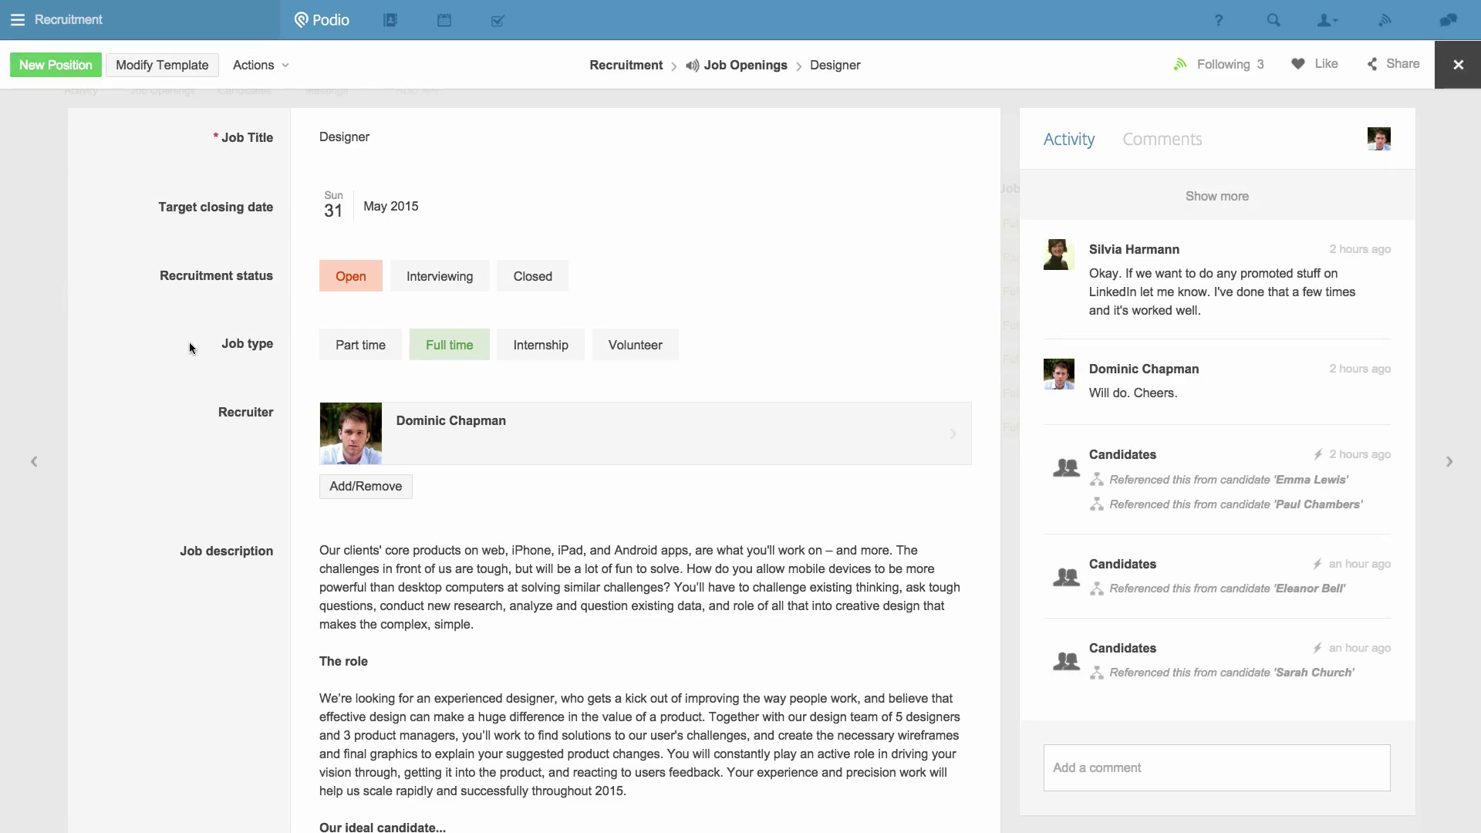
scroll(157, 391, "down", 10)
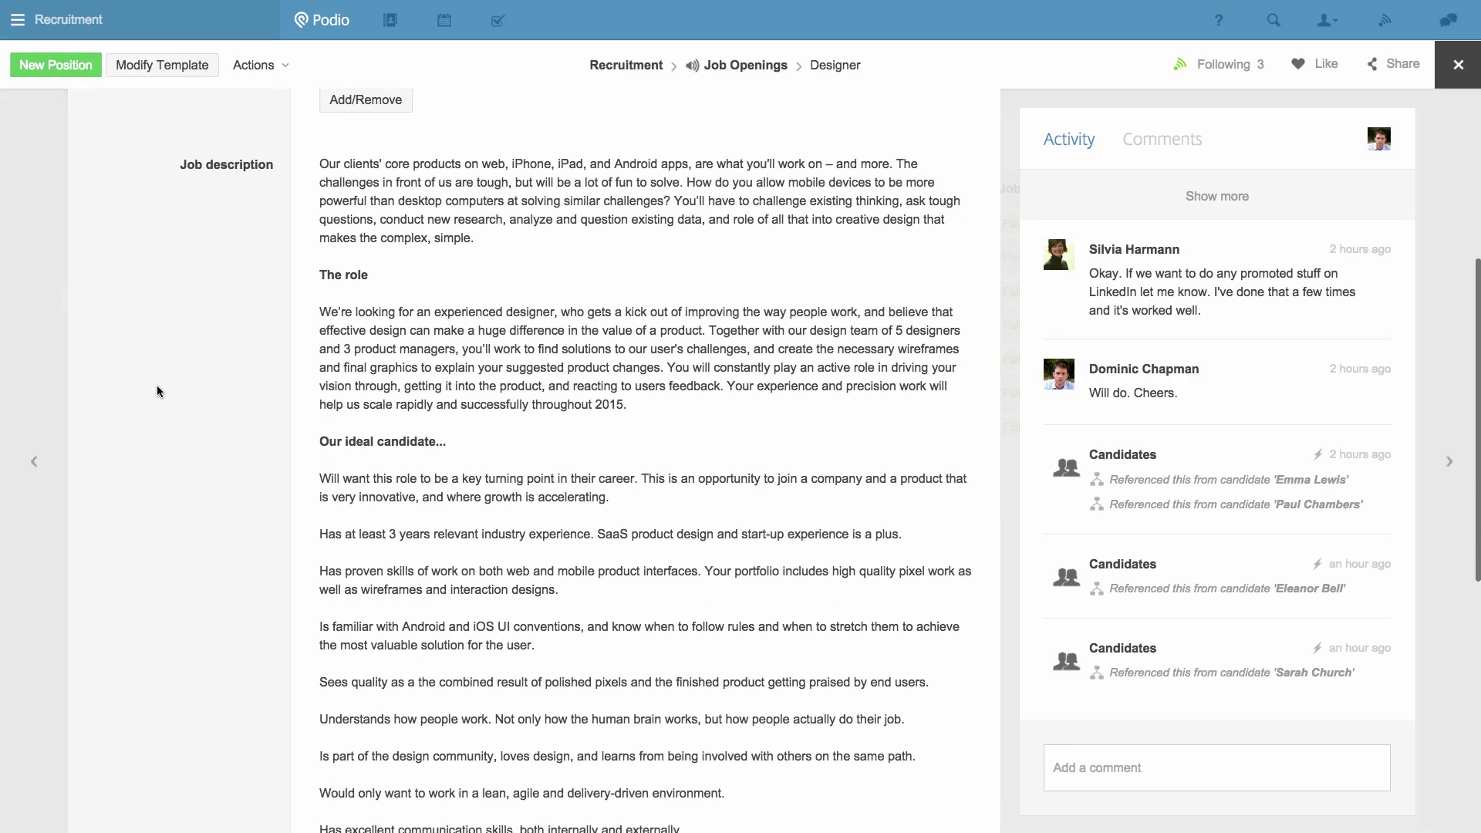
scroll(157, 391, "down", 6)
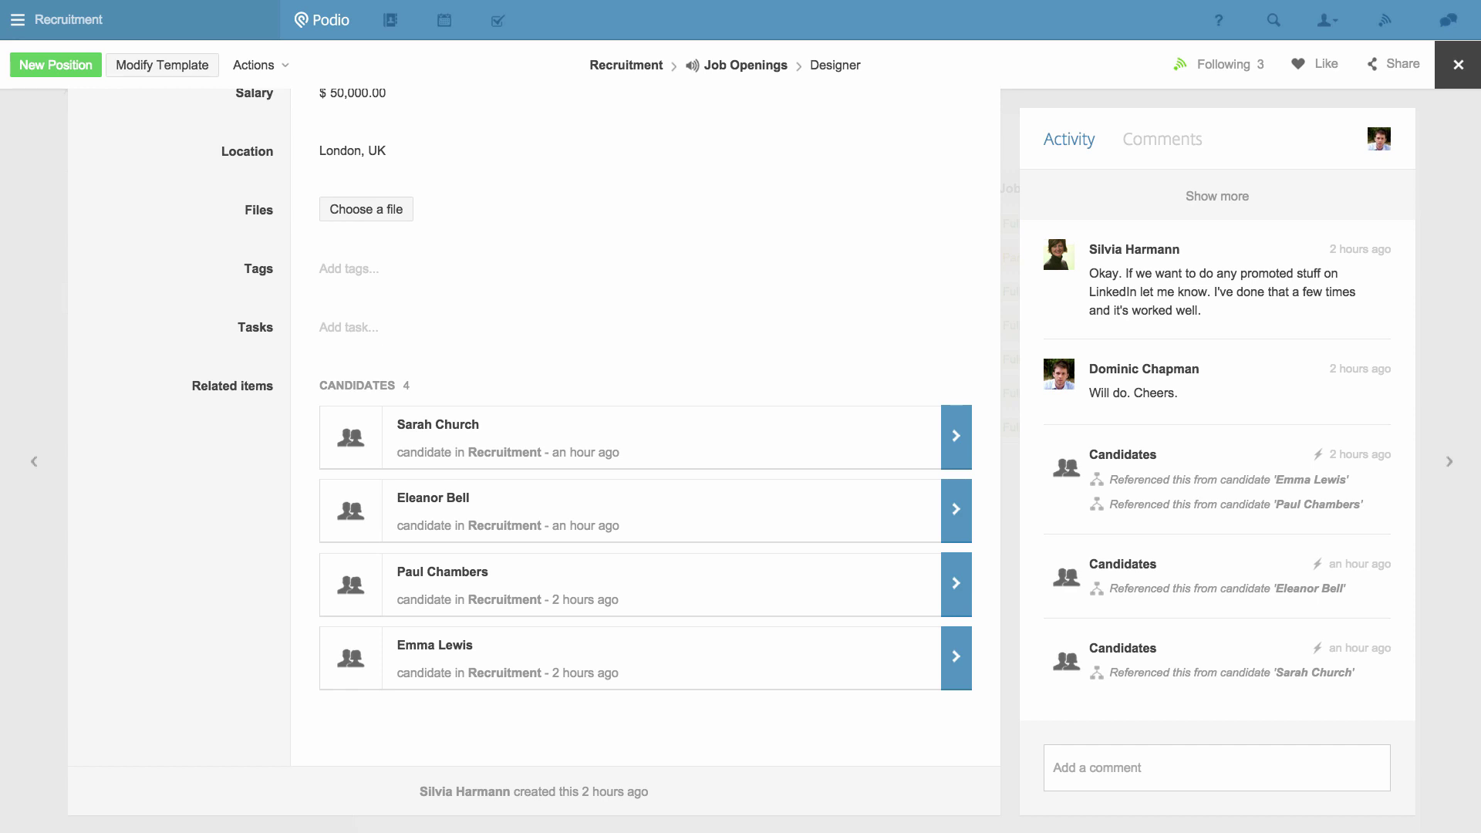
key("Escape")
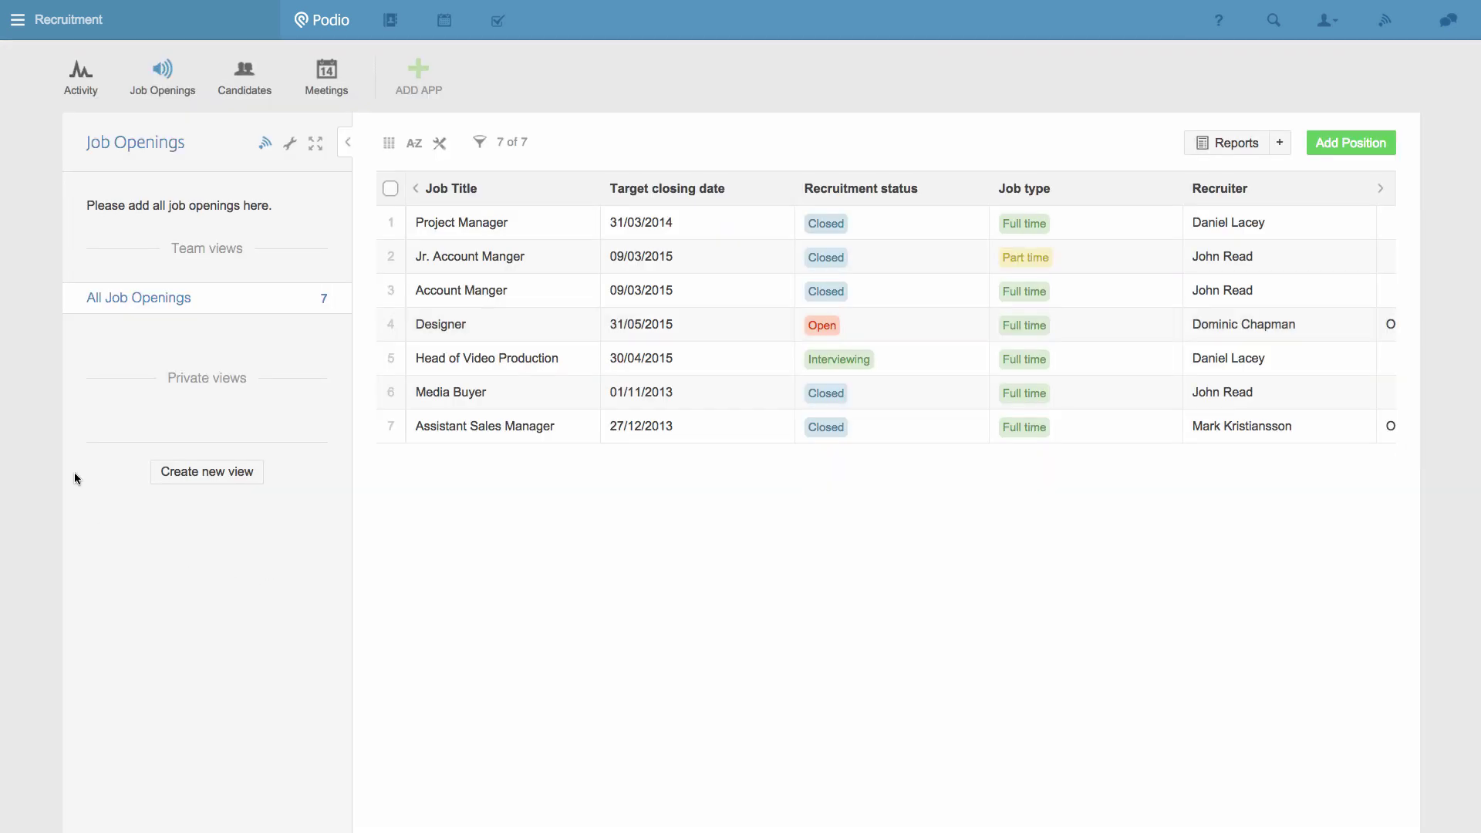
- Open the Candidates app's Webform settings from the wrench menu
left_click(248, 90)
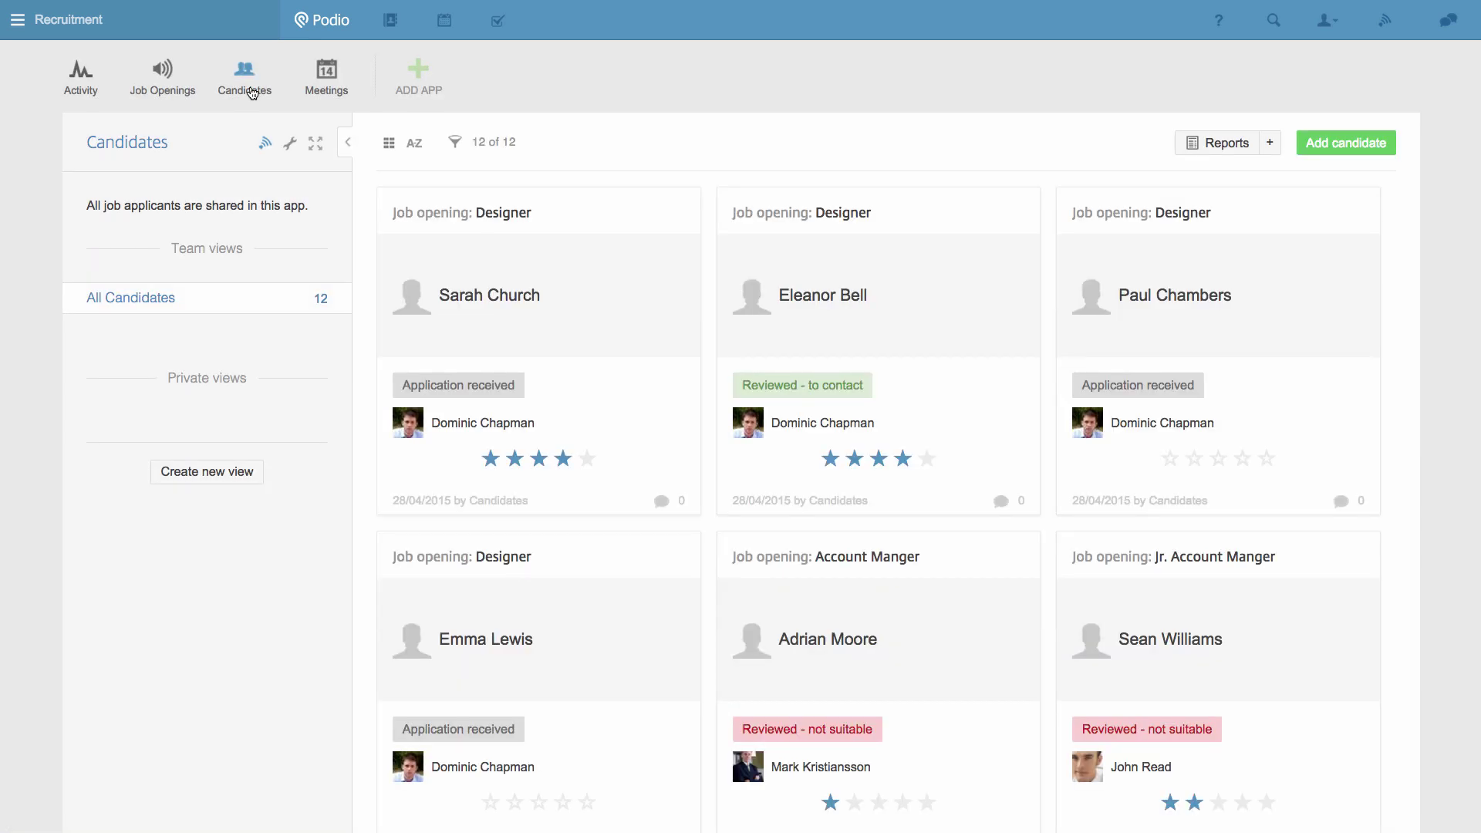
left_click(291, 149)
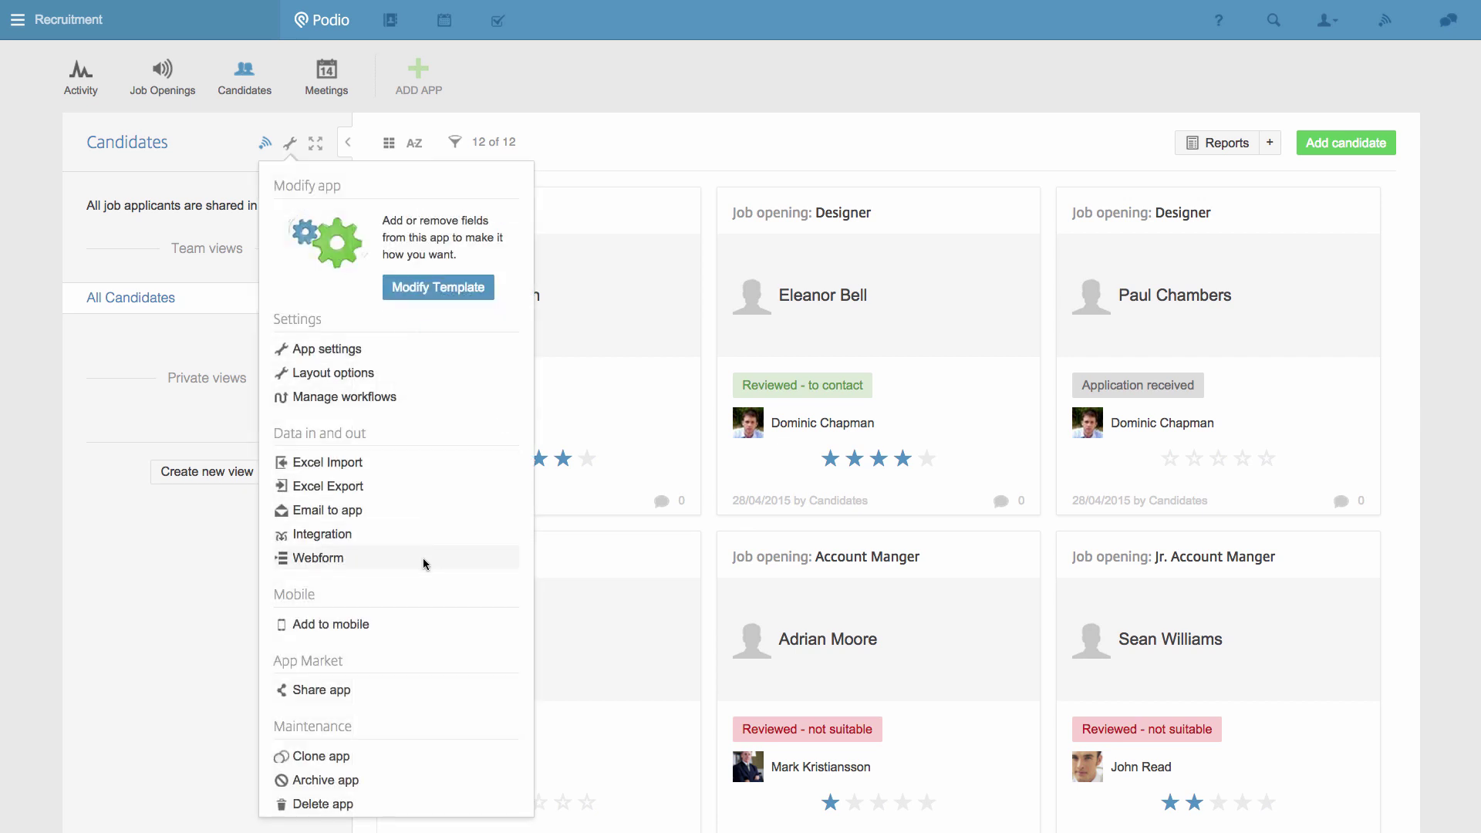
left_click(337, 569)
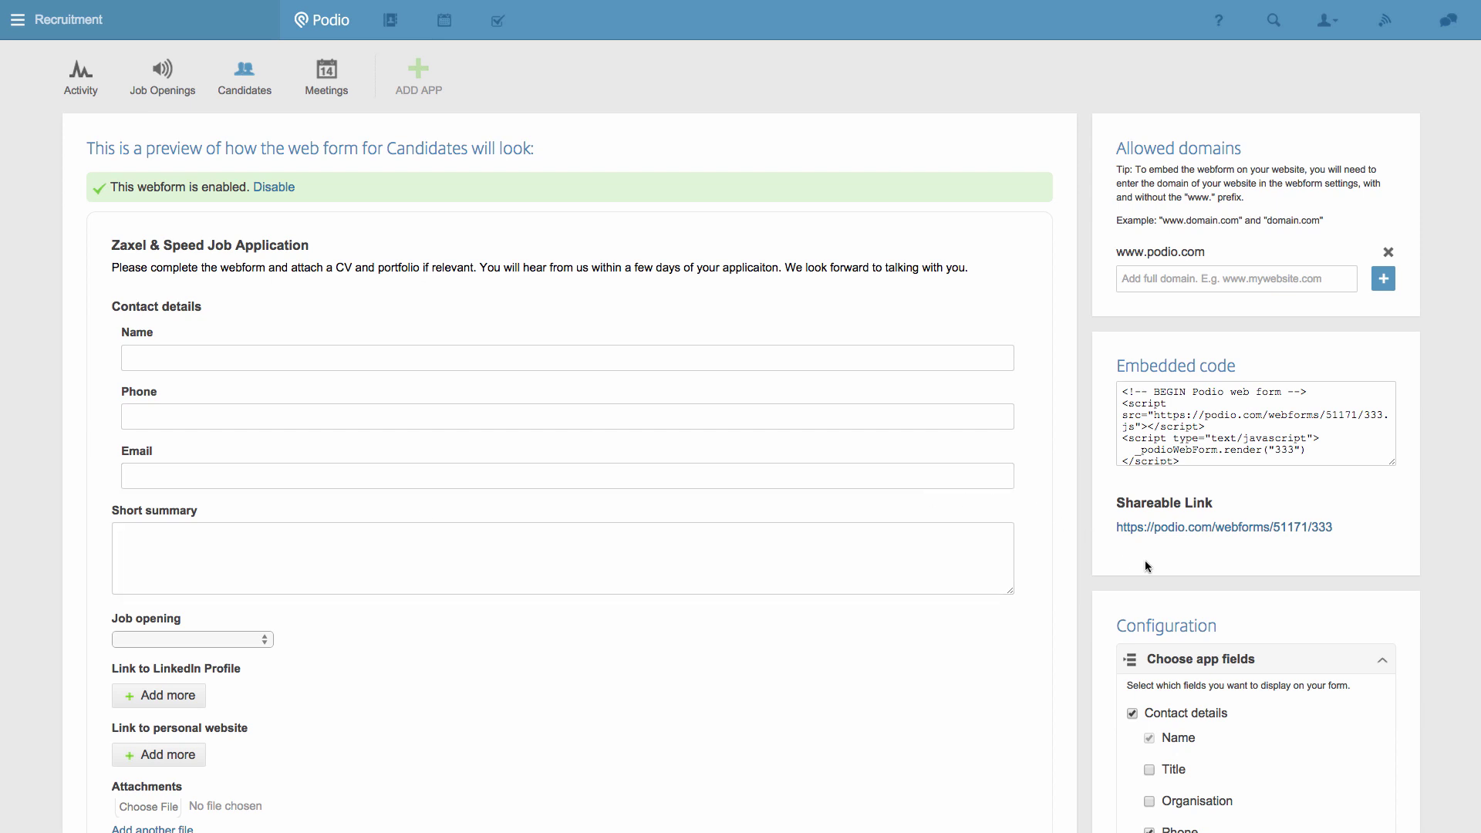
- On the shareable application form, check that the Job opening list shows every job, closed ones included
left_click(1165, 534)
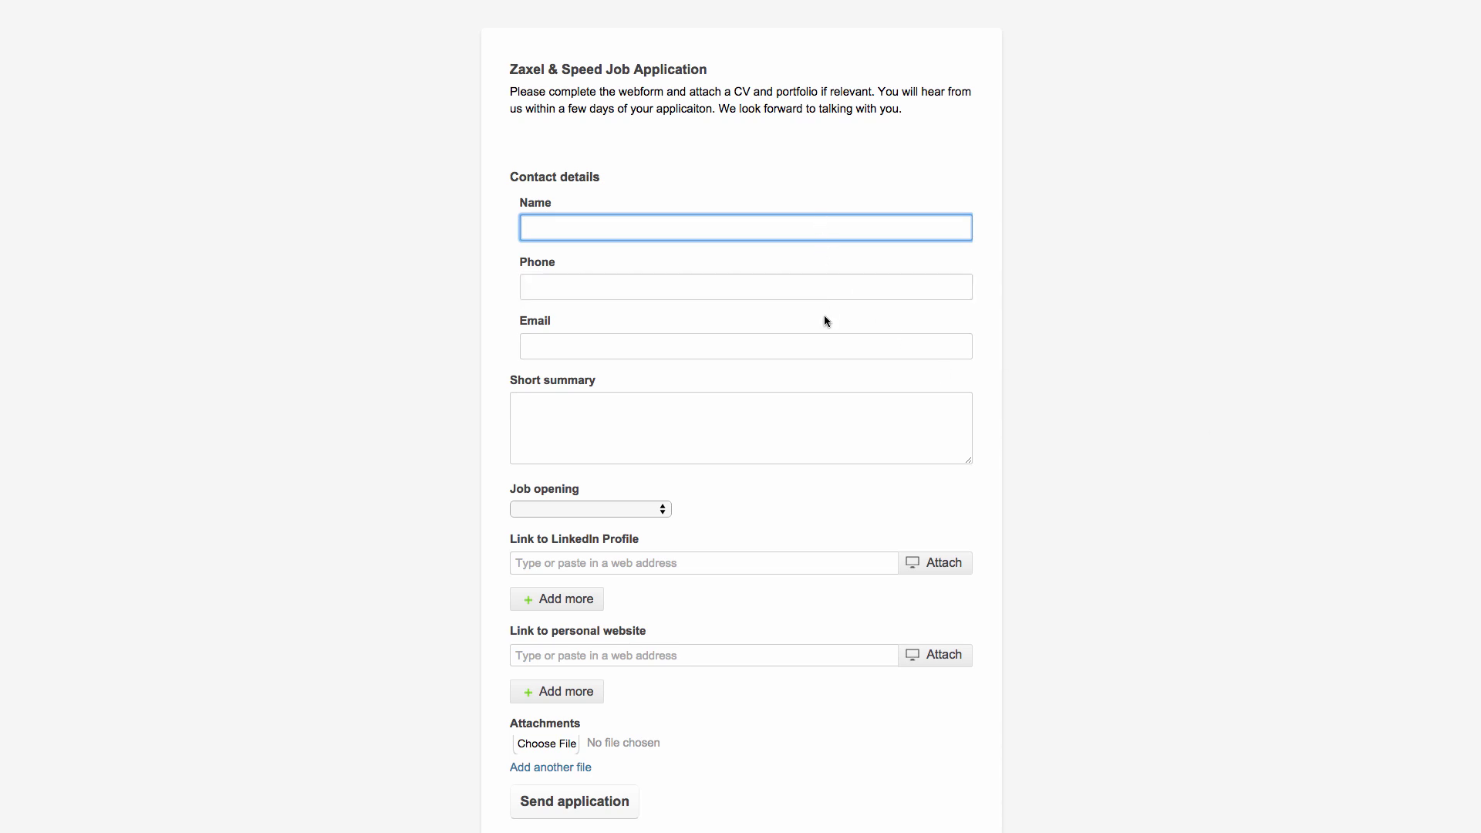
mouse_move(815, 394)
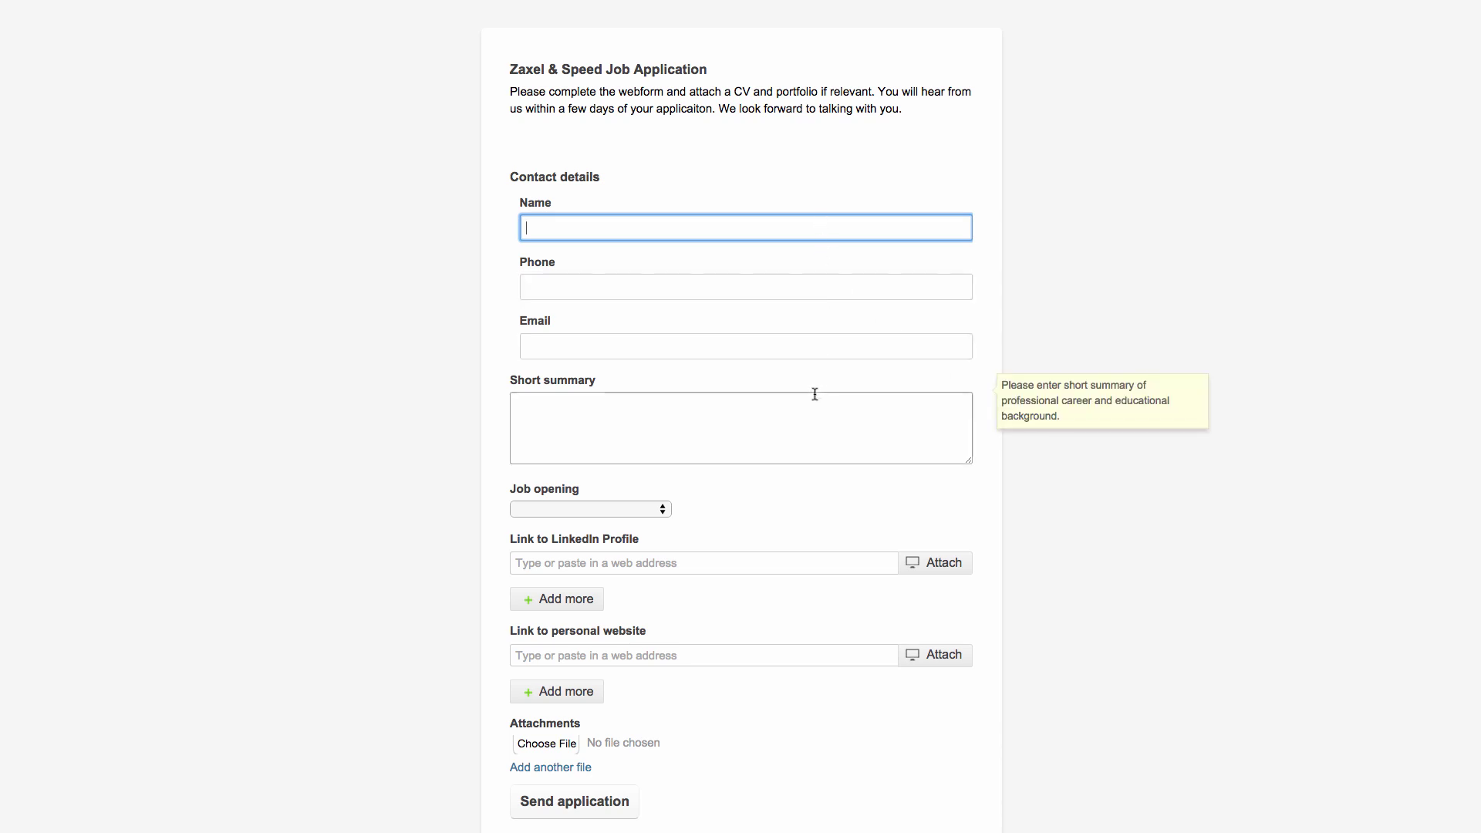
left_click(665, 513)
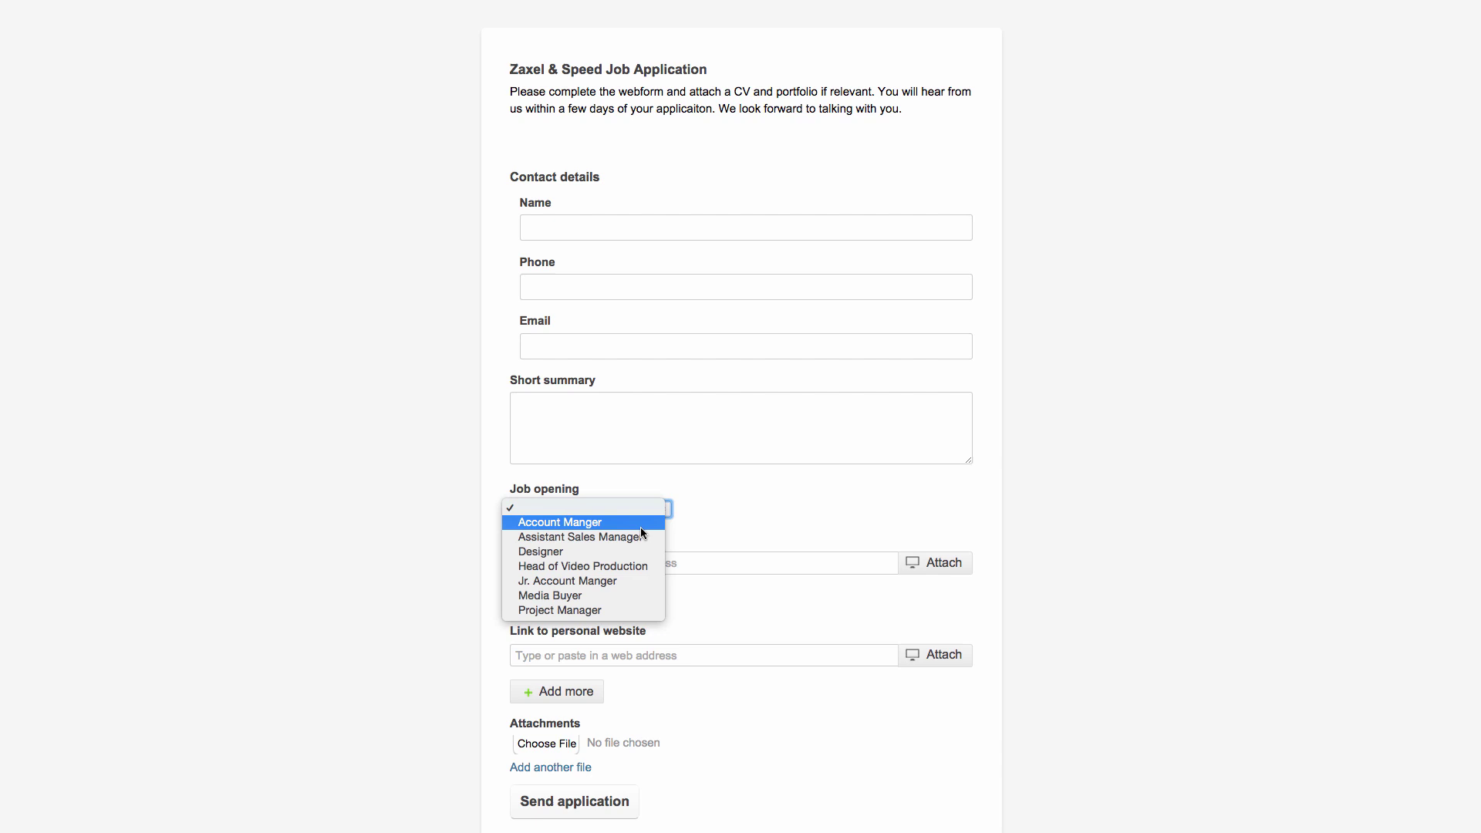
left_click(705, 516)
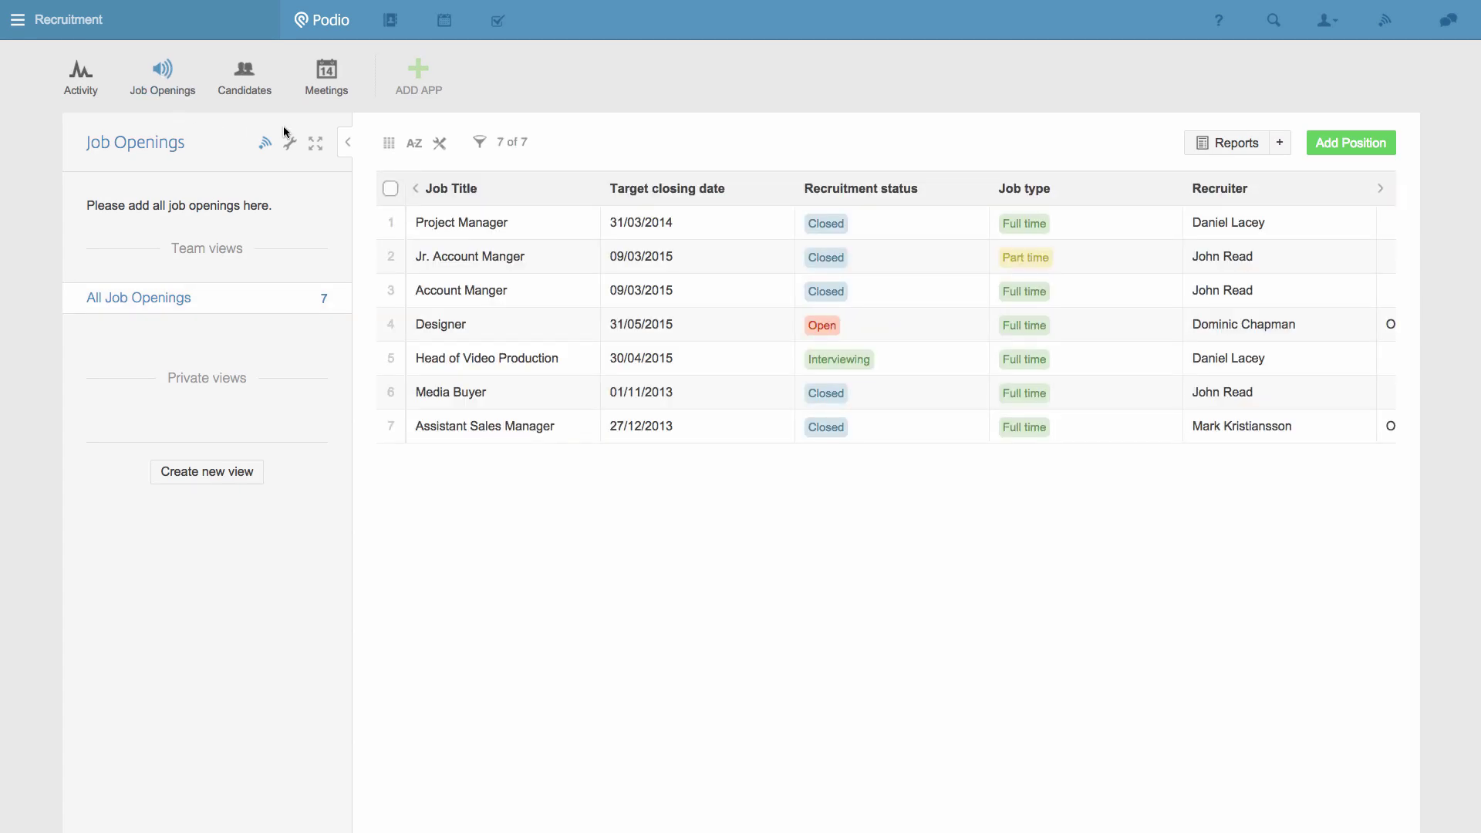
- Filter Job Openings to recruitment status Interviewing and Open
left_click(480, 145)
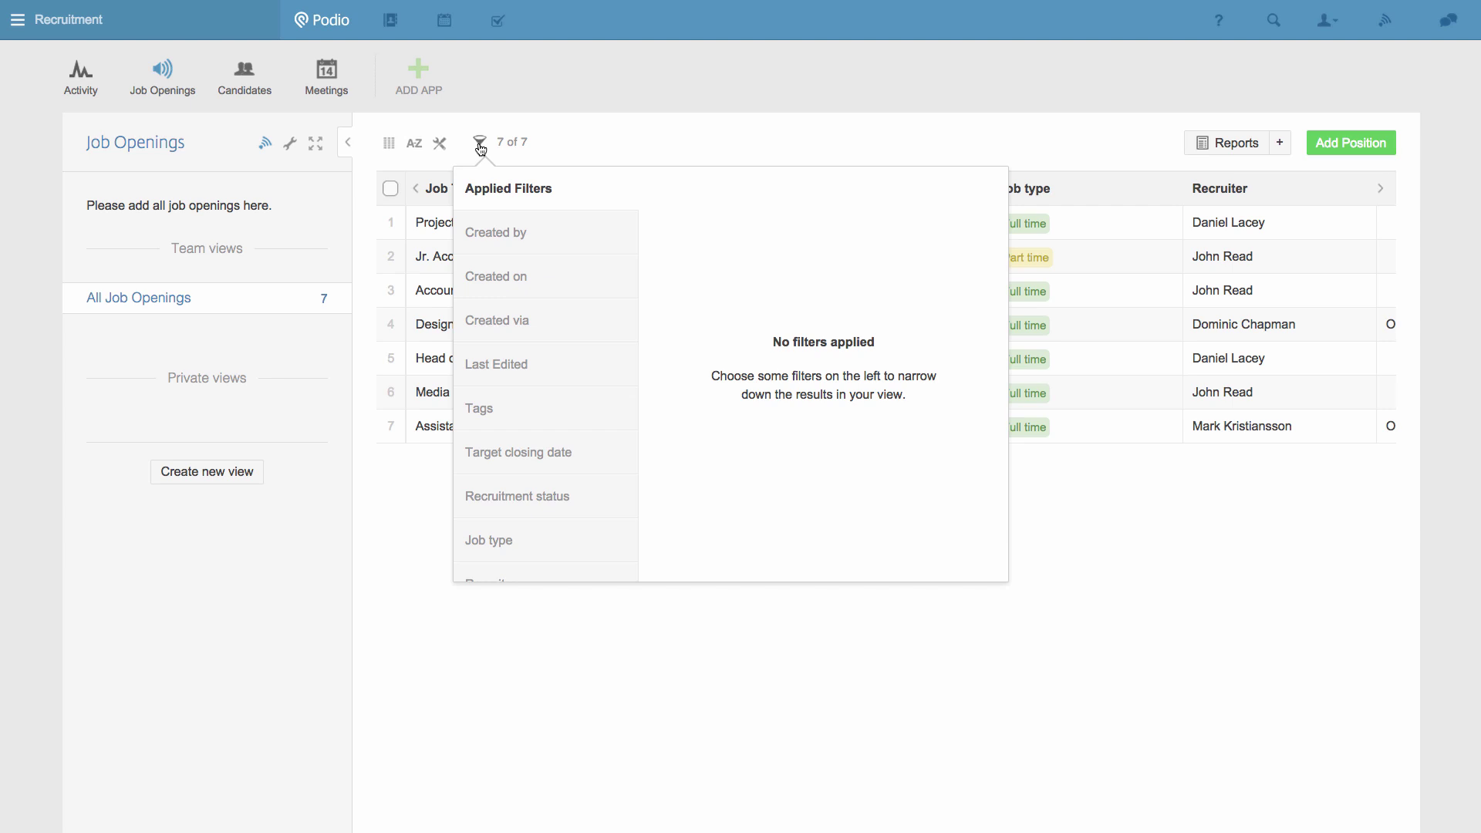
left_click(595, 503)
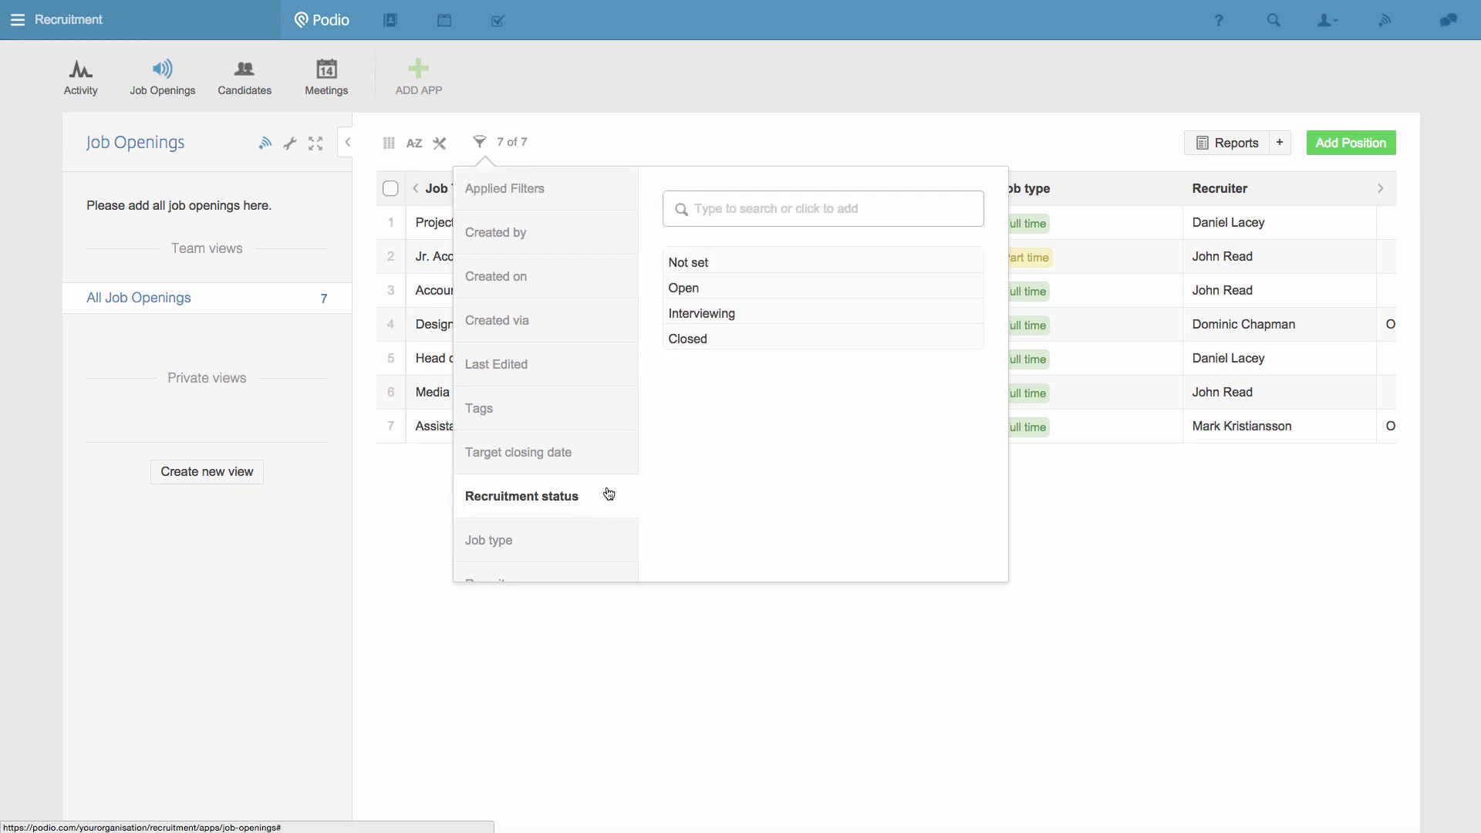
left_click(762, 318)
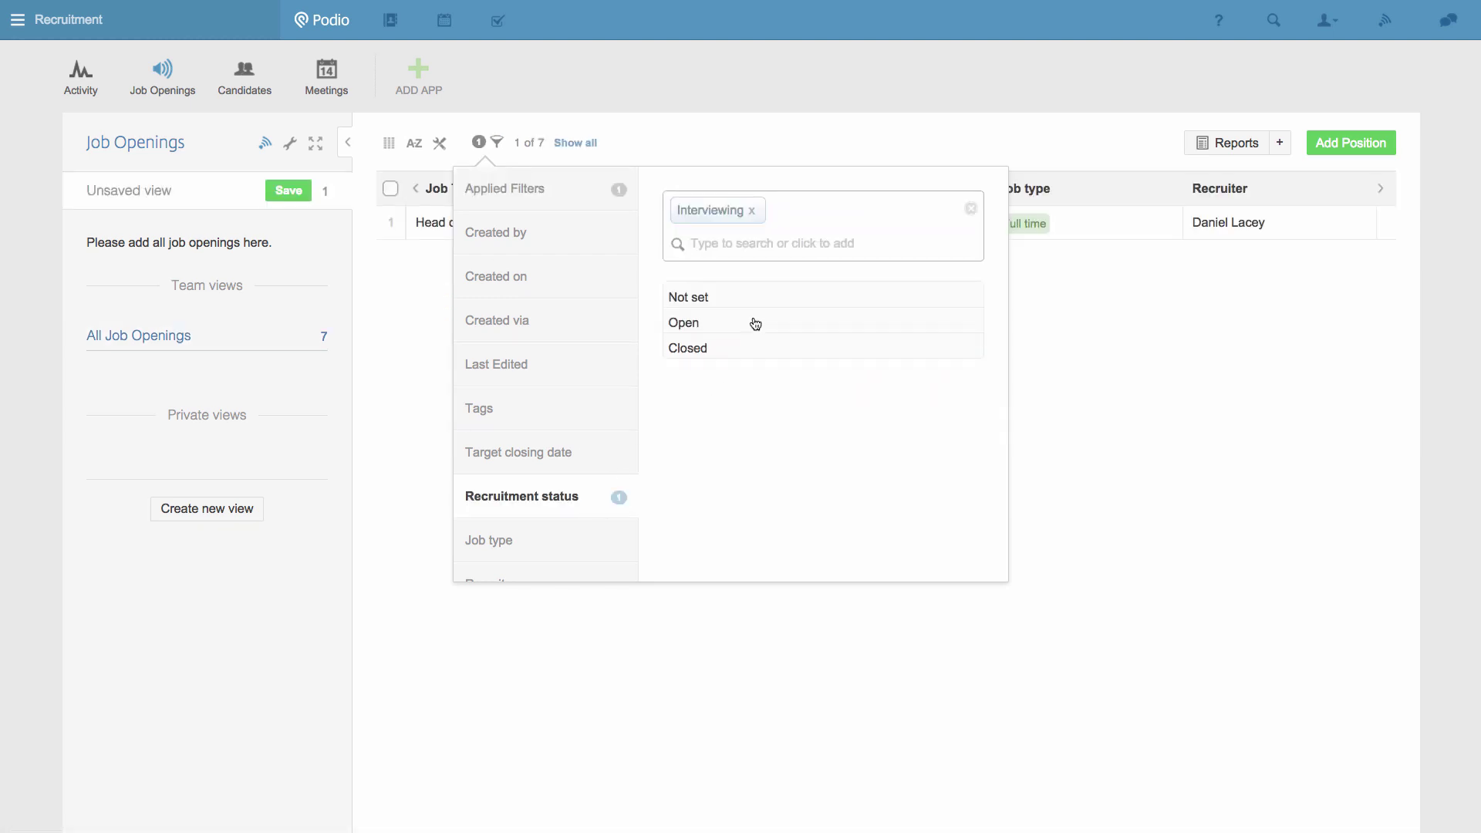
left_click(754, 325)
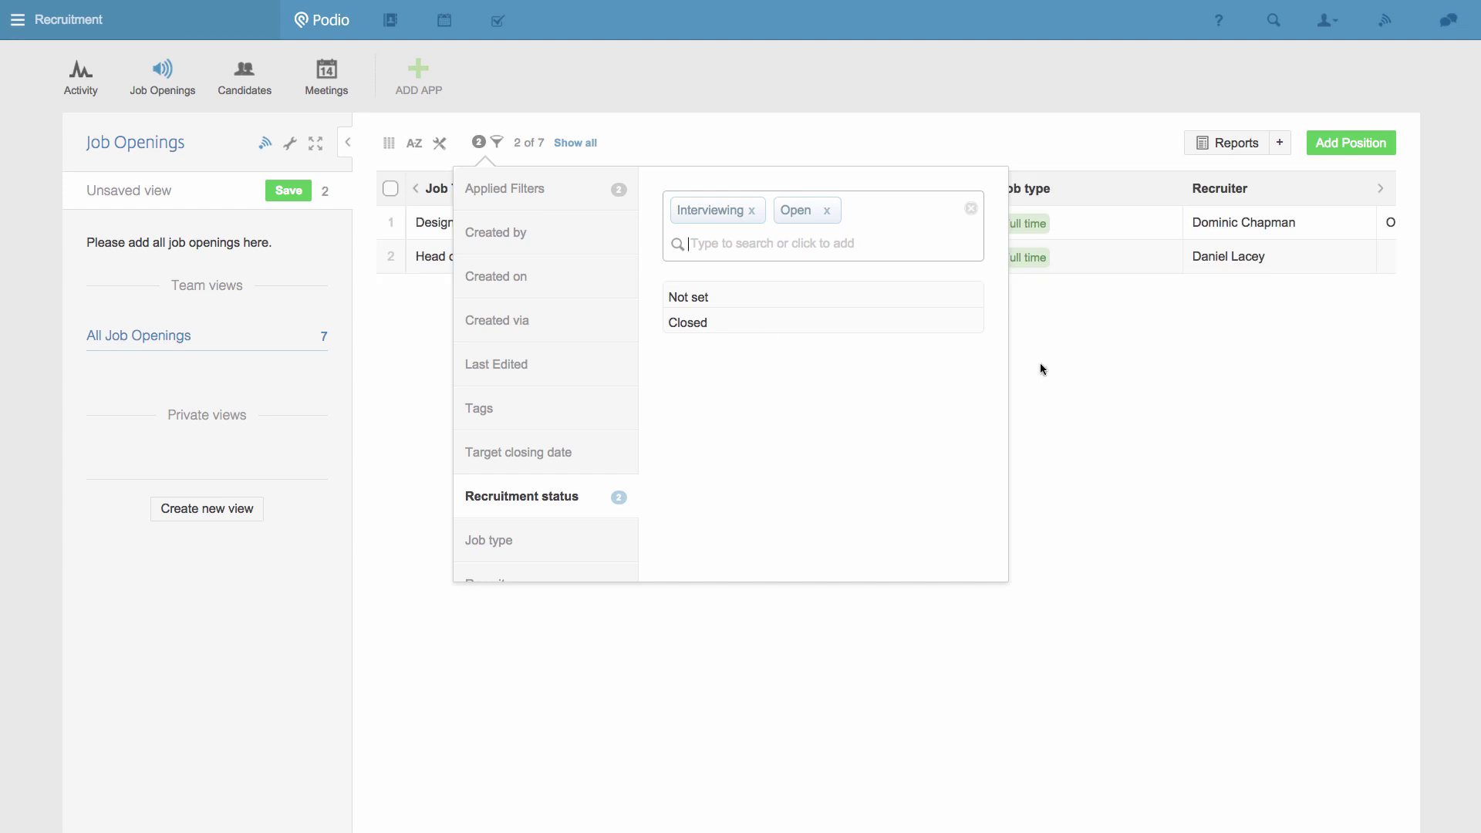
left_click(1092, 363)
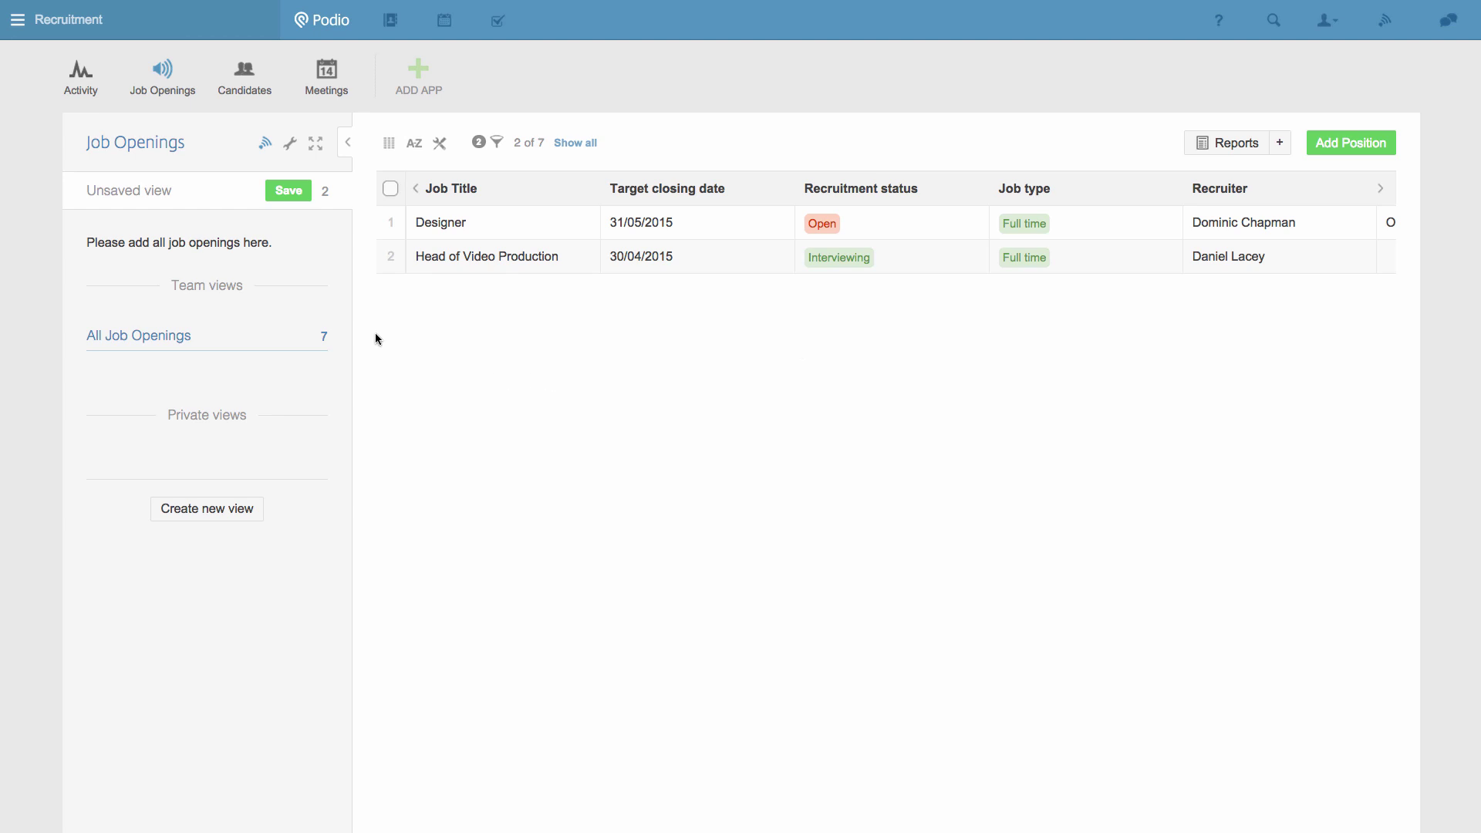
- Save the filtered list under Team views as 'Open Positions'
left_click(289, 190)
type("Open Positions")
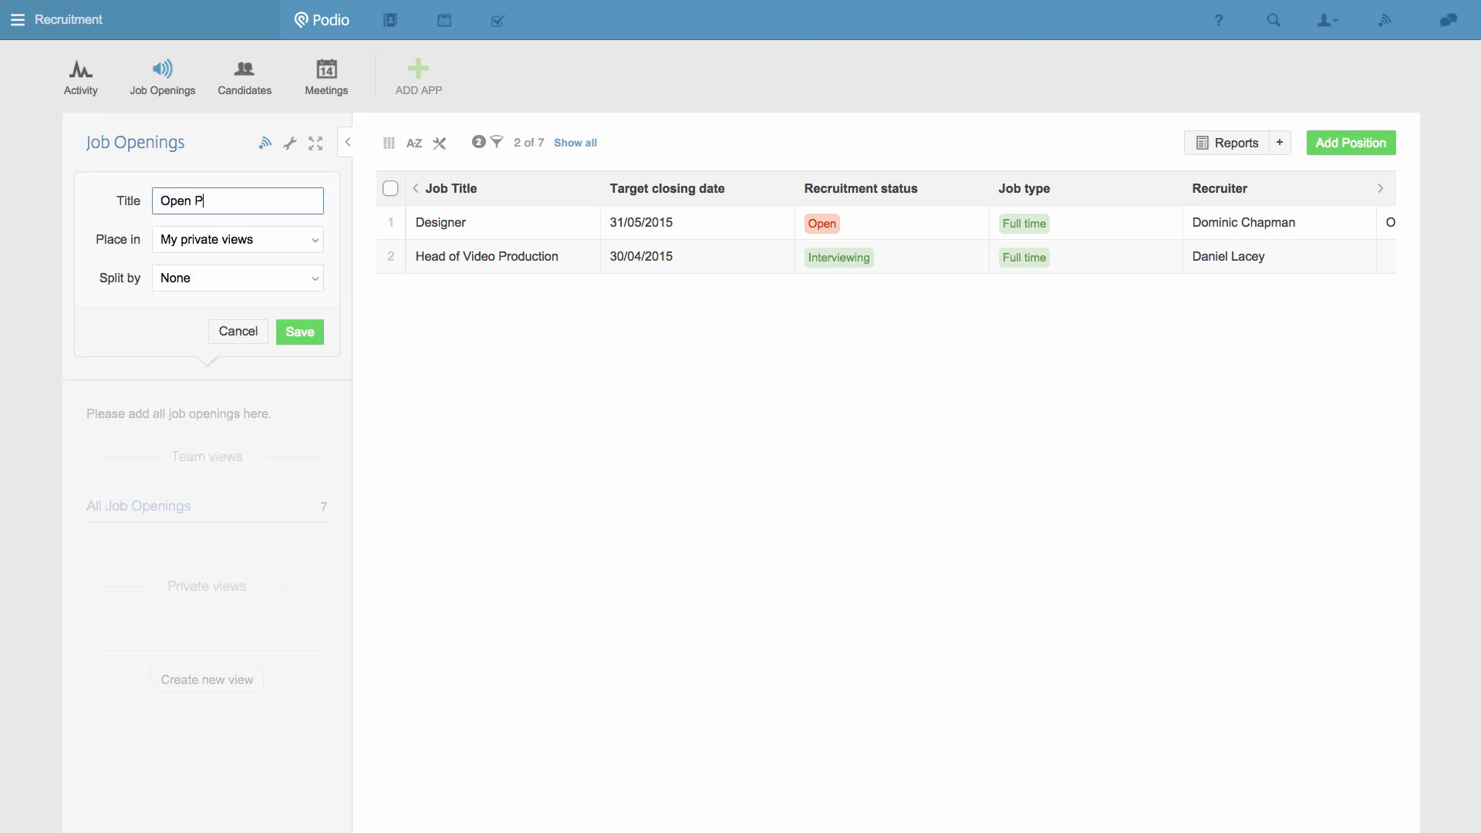
left_click(256, 230)
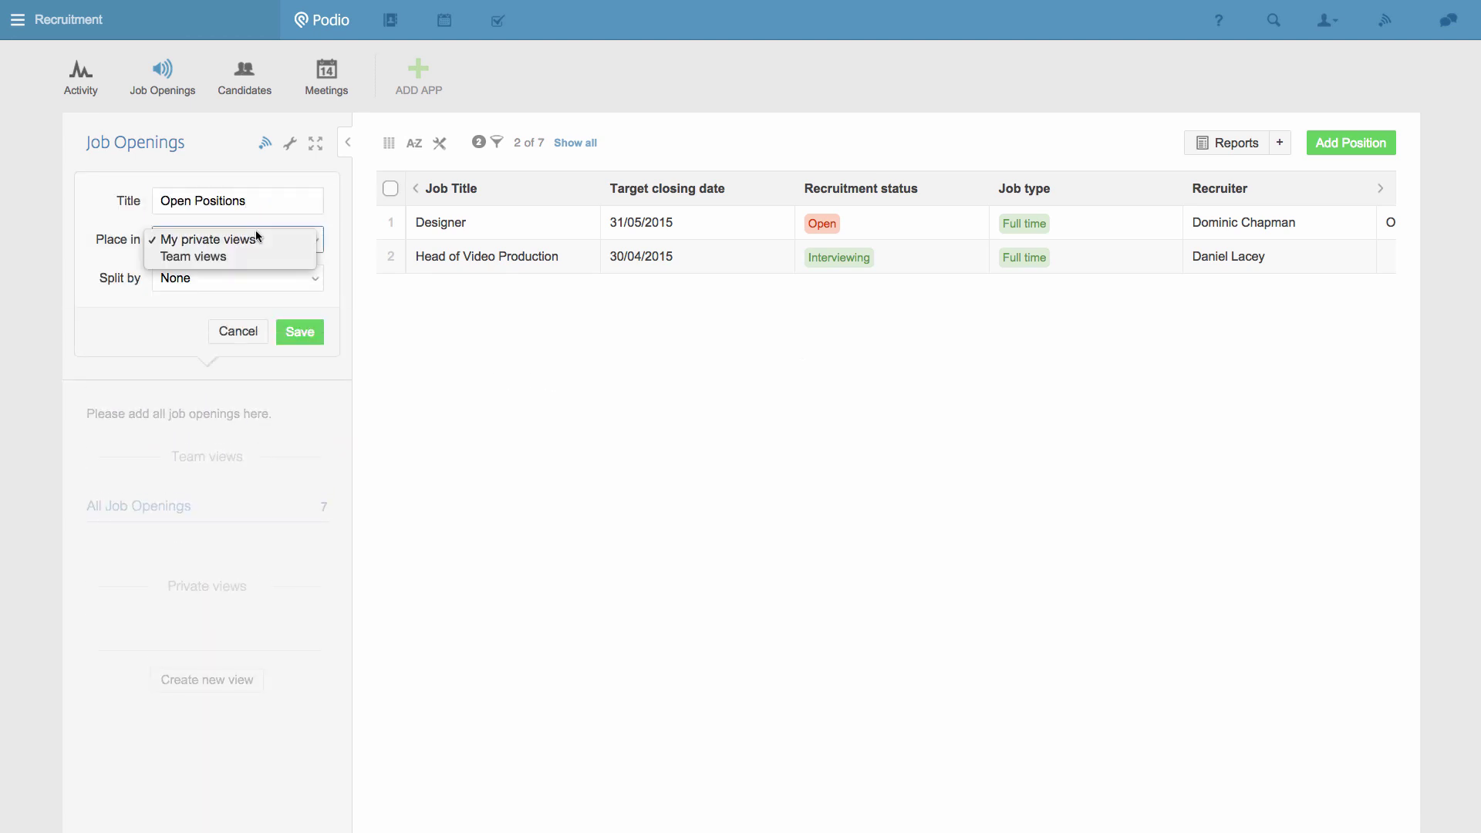
left_click(257, 255)
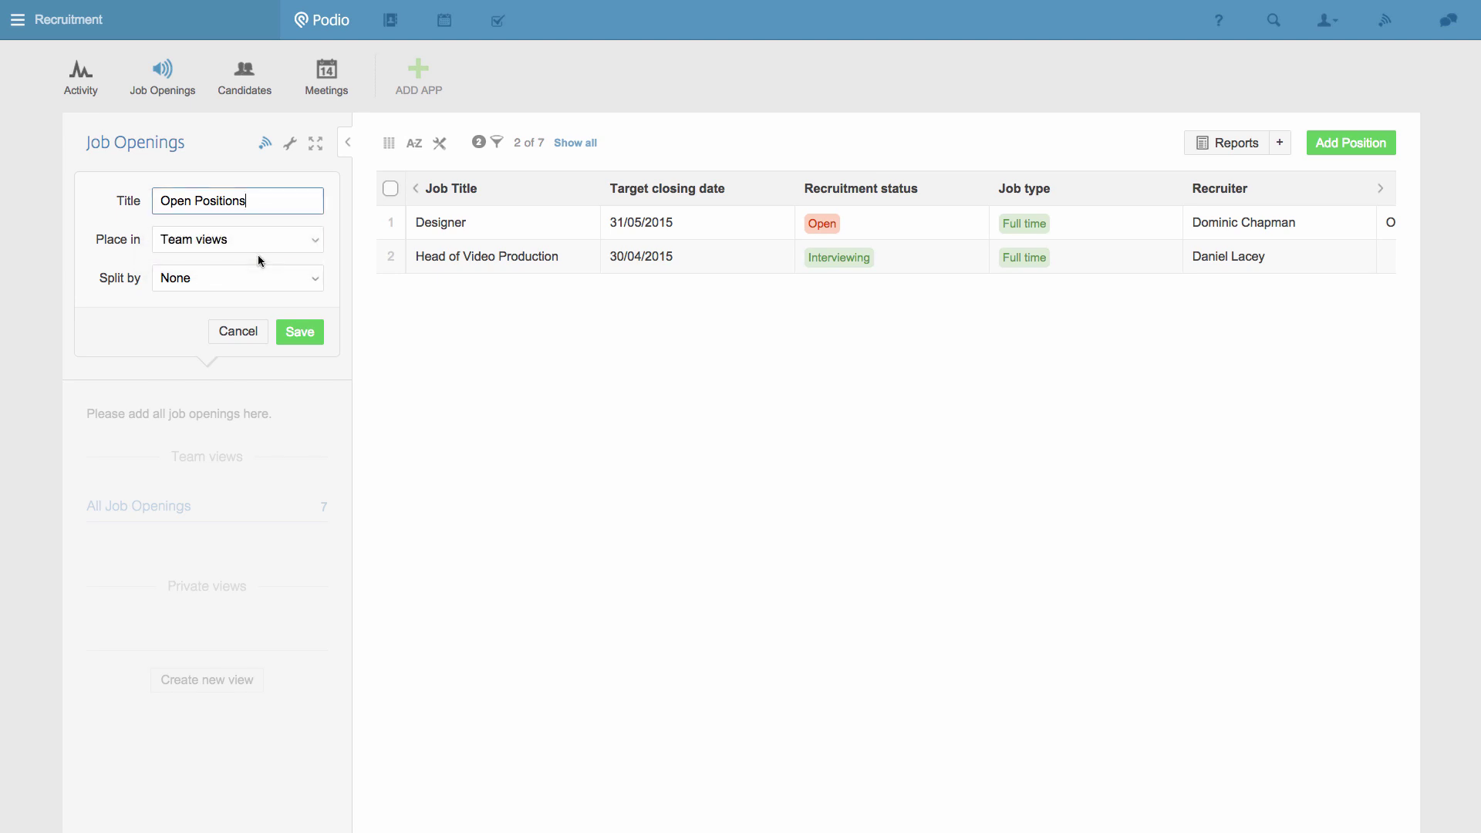
left_click(312, 338)
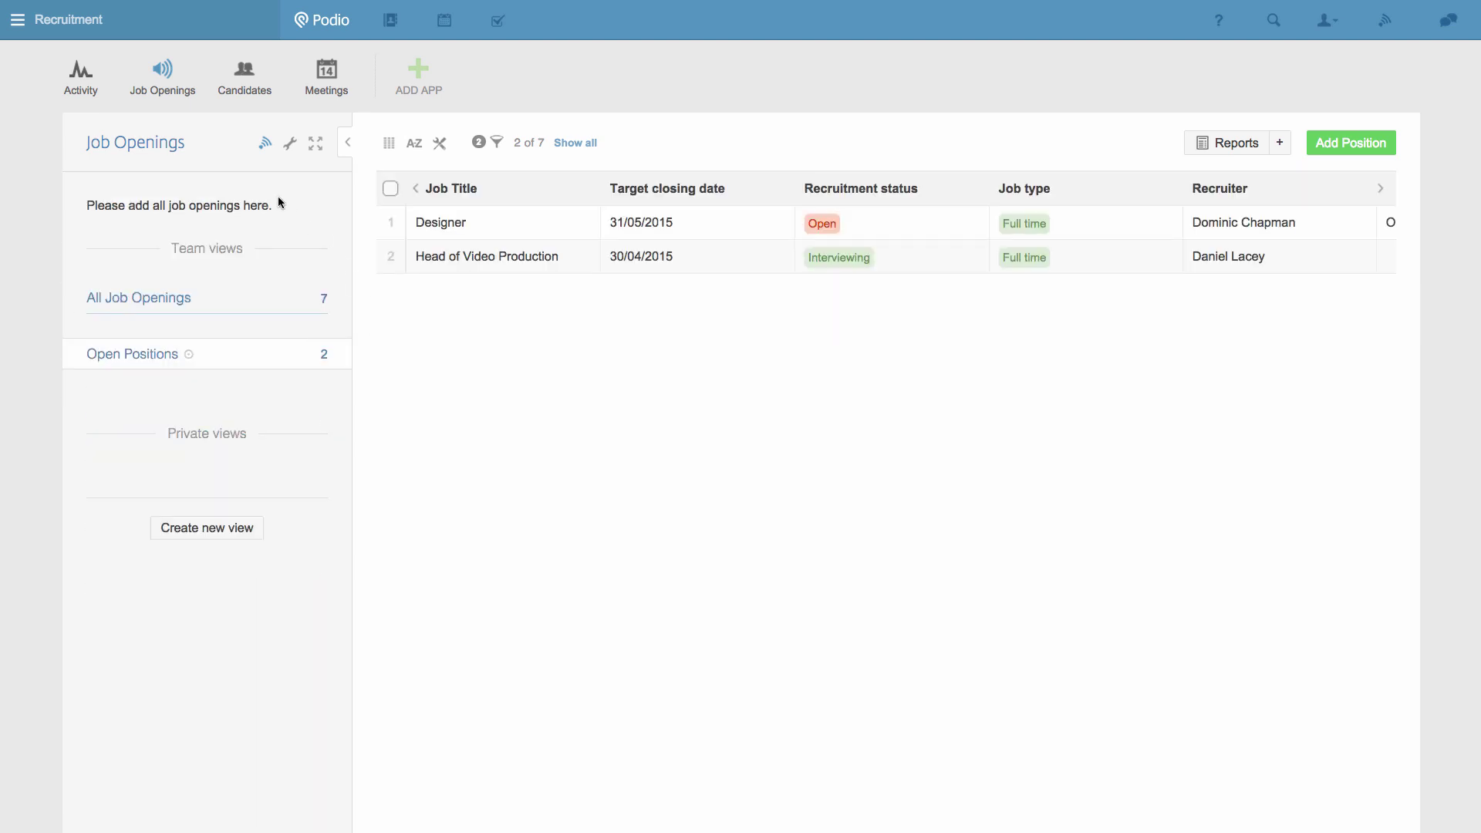
- In the Candidates template, point the Job opening field at the Job Openings 'Open Positions' view
left_click(236, 98)
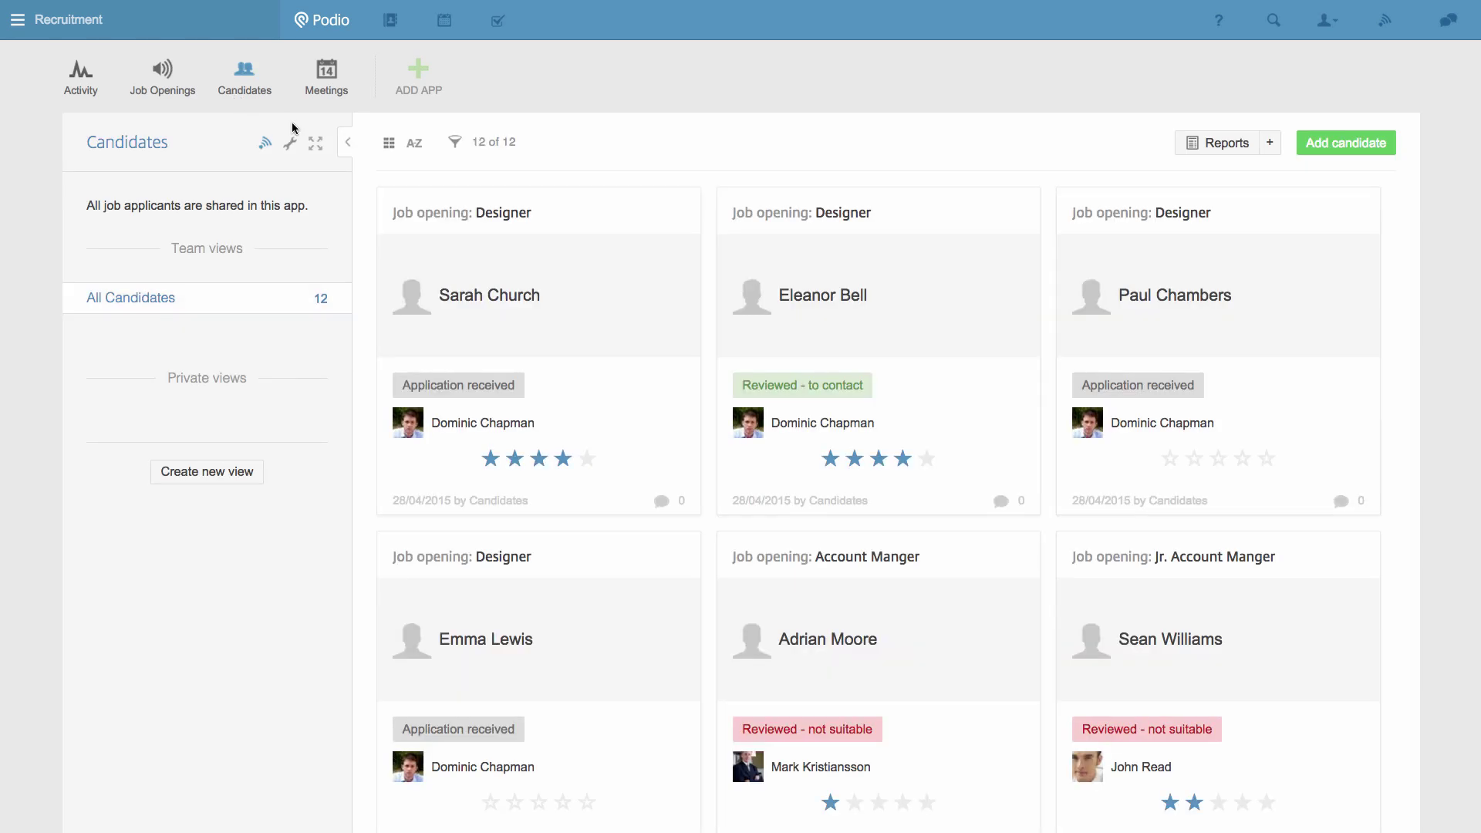
left_click(290, 144)
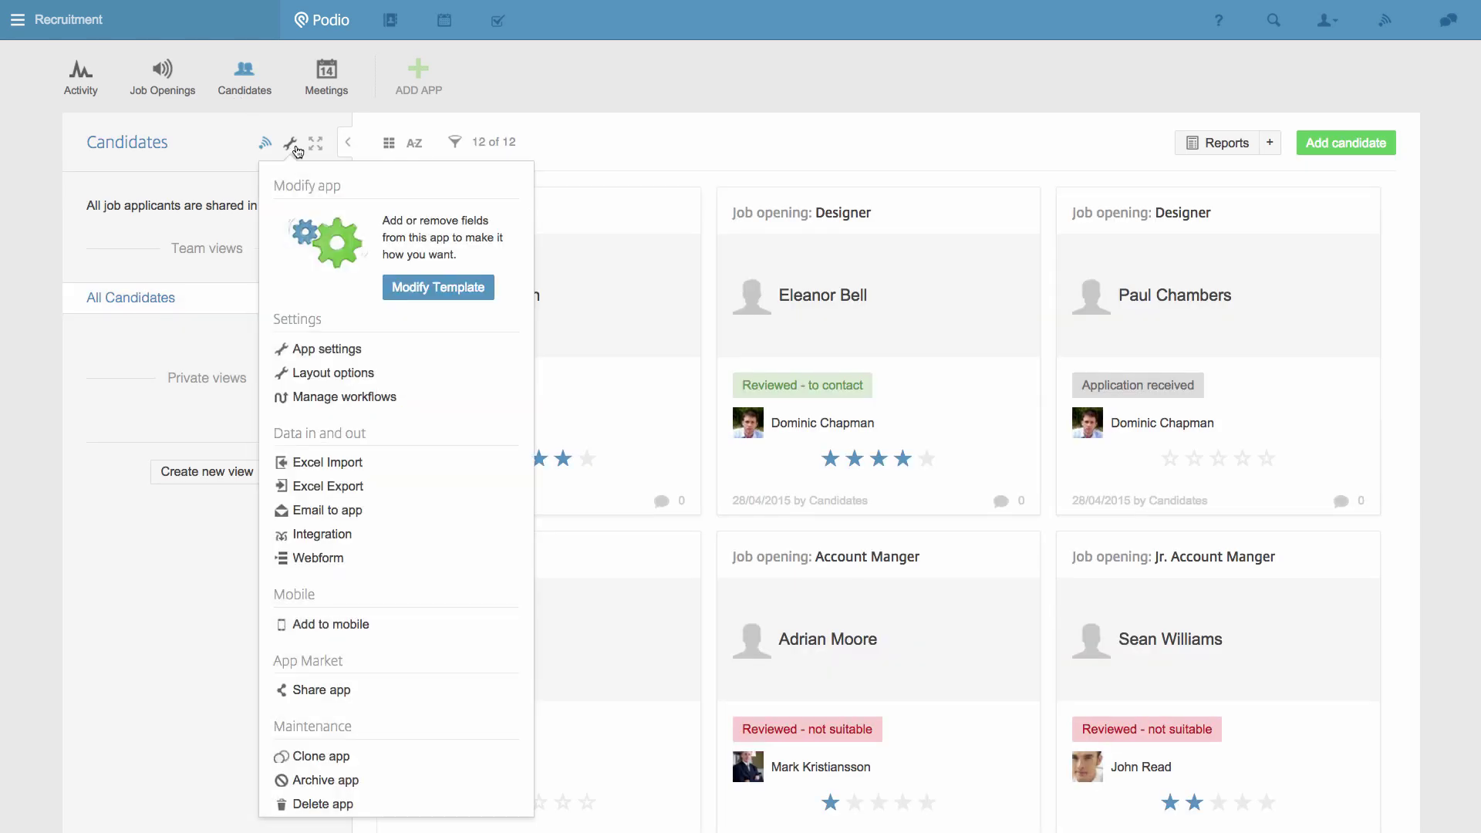
left_click(420, 287)
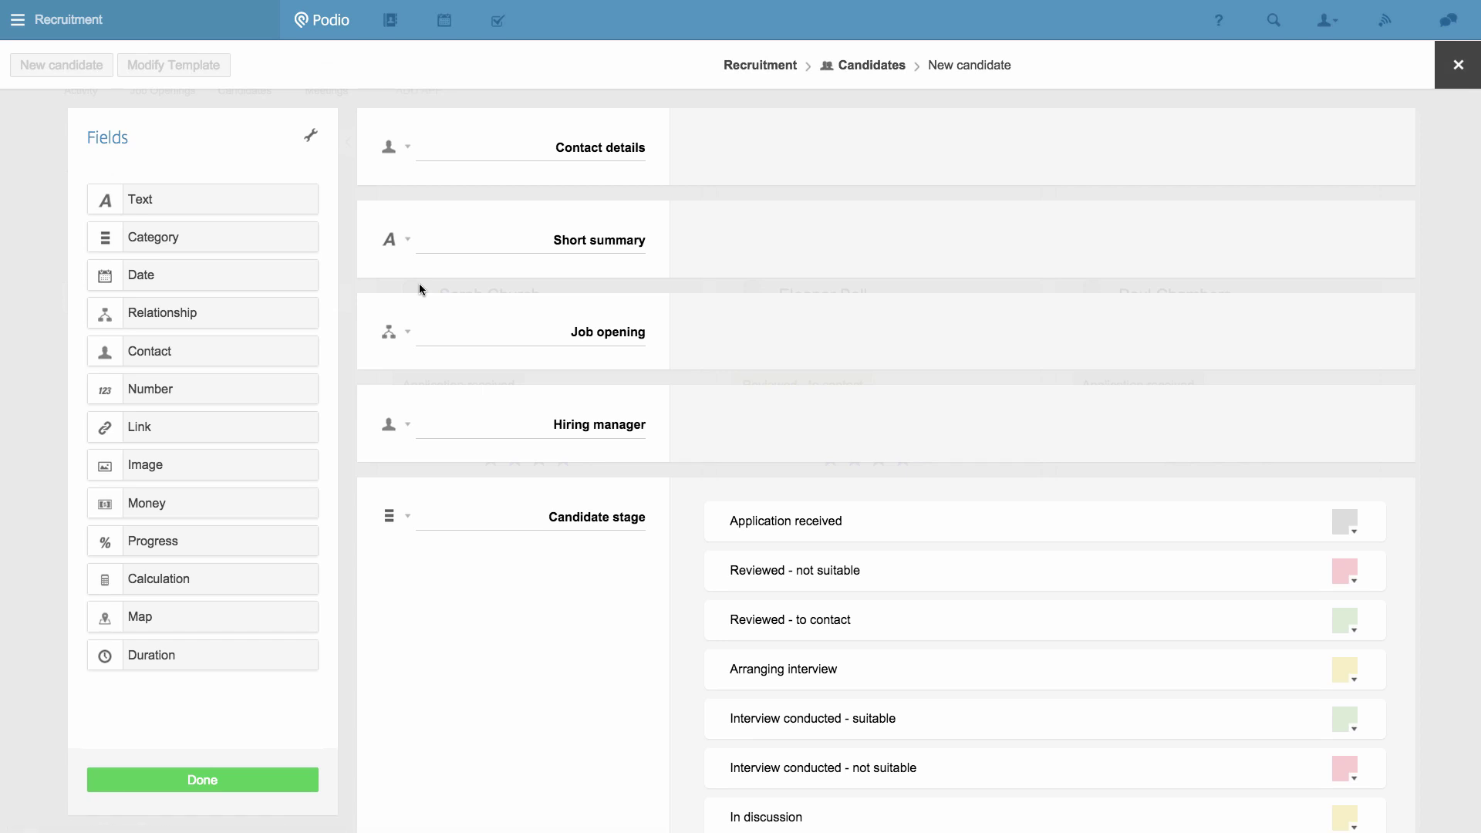
left_click(408, 333)
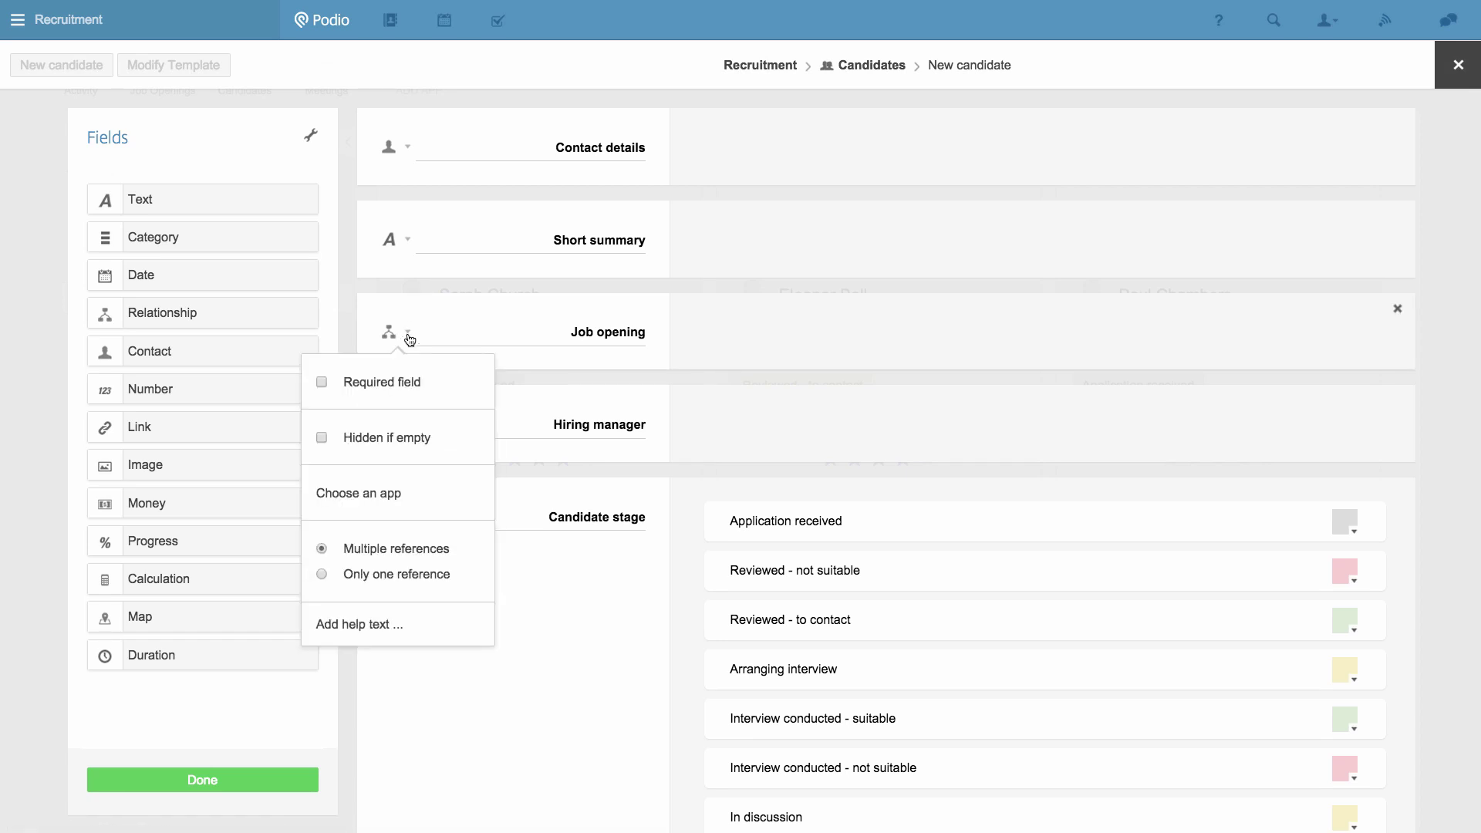
left_click(390, 490)
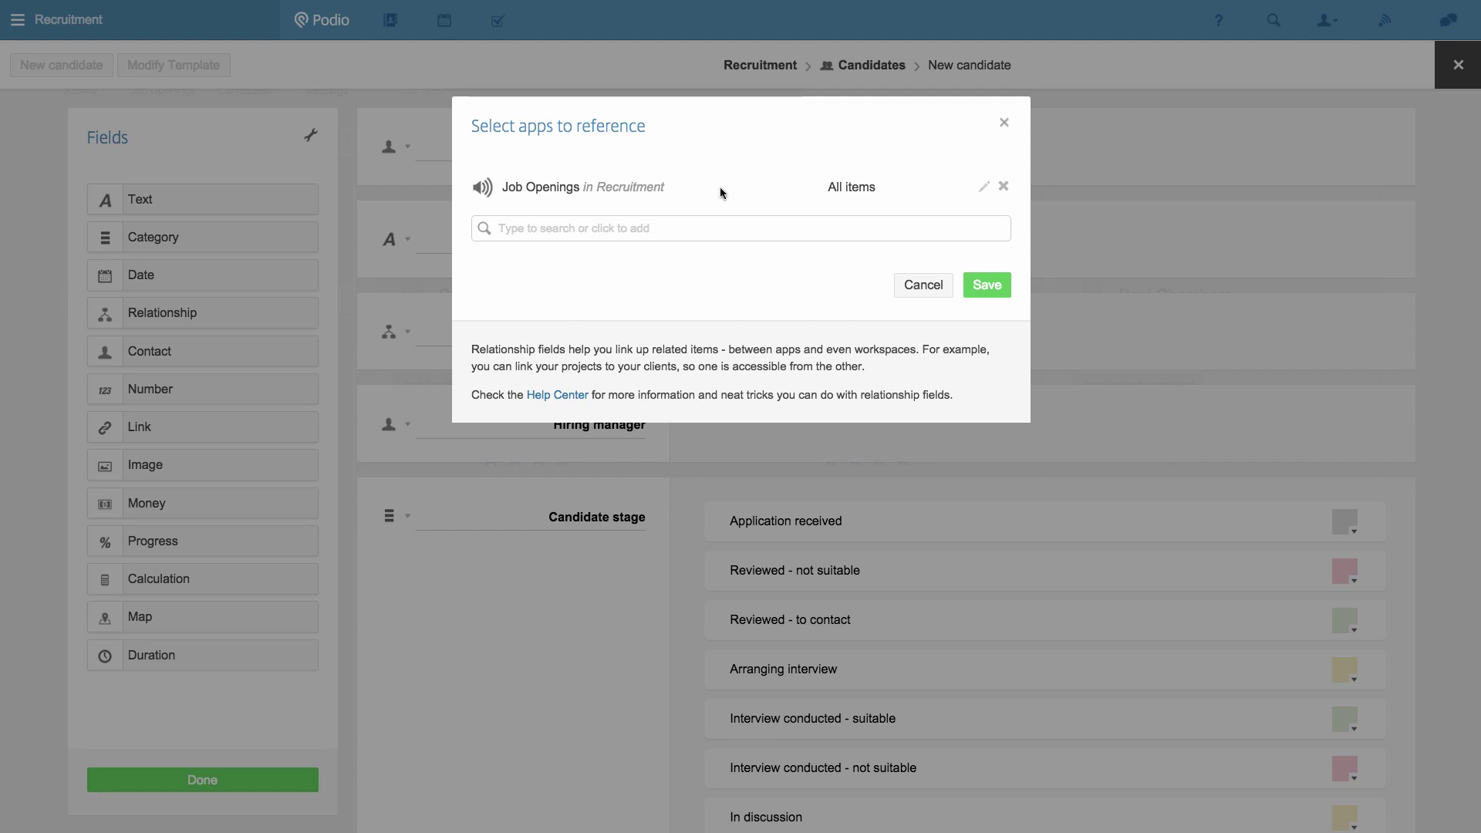
left_click(983, 188)
left_click(963, 189)
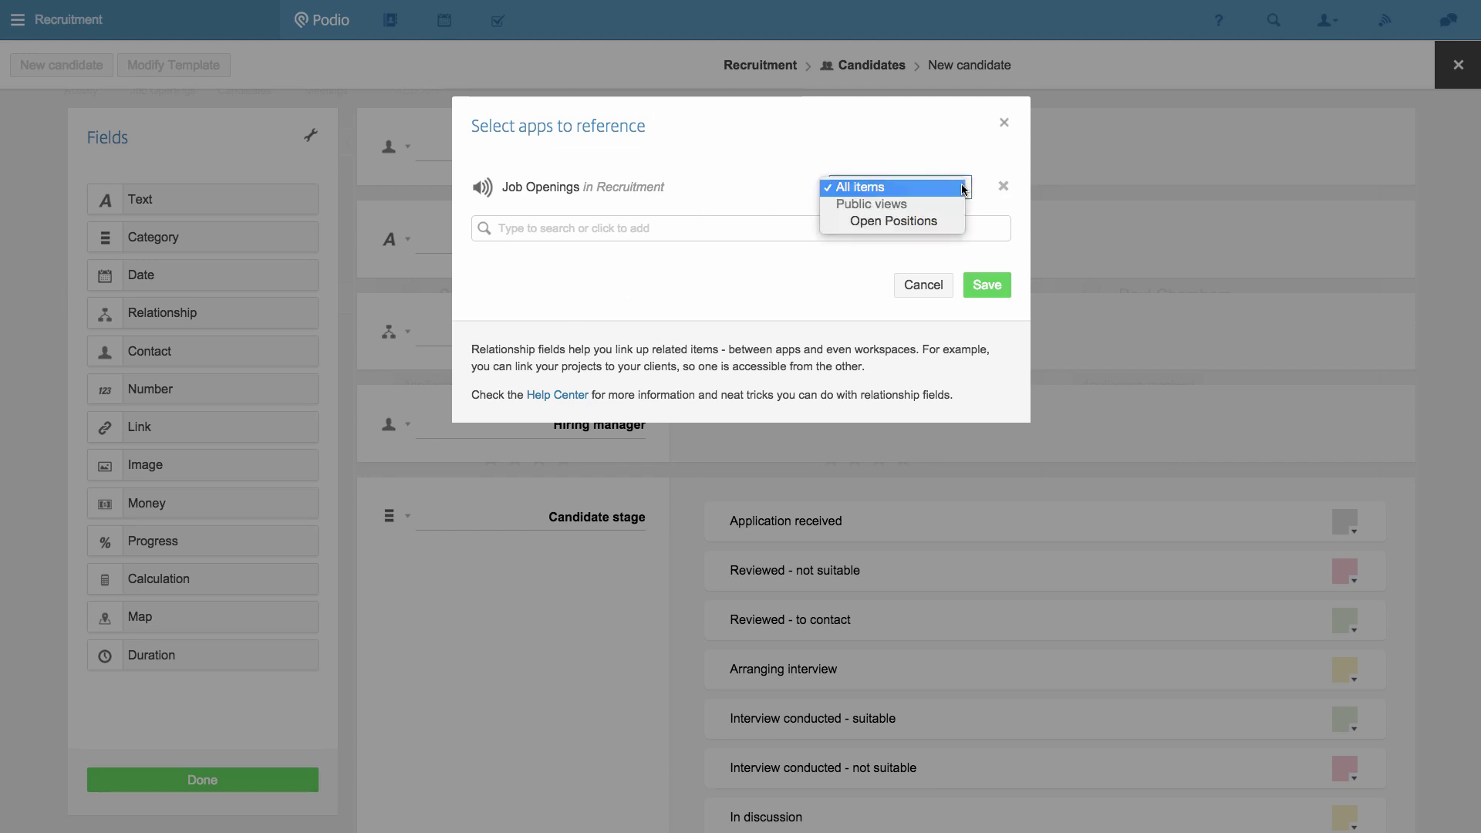
left_click(941, 223)
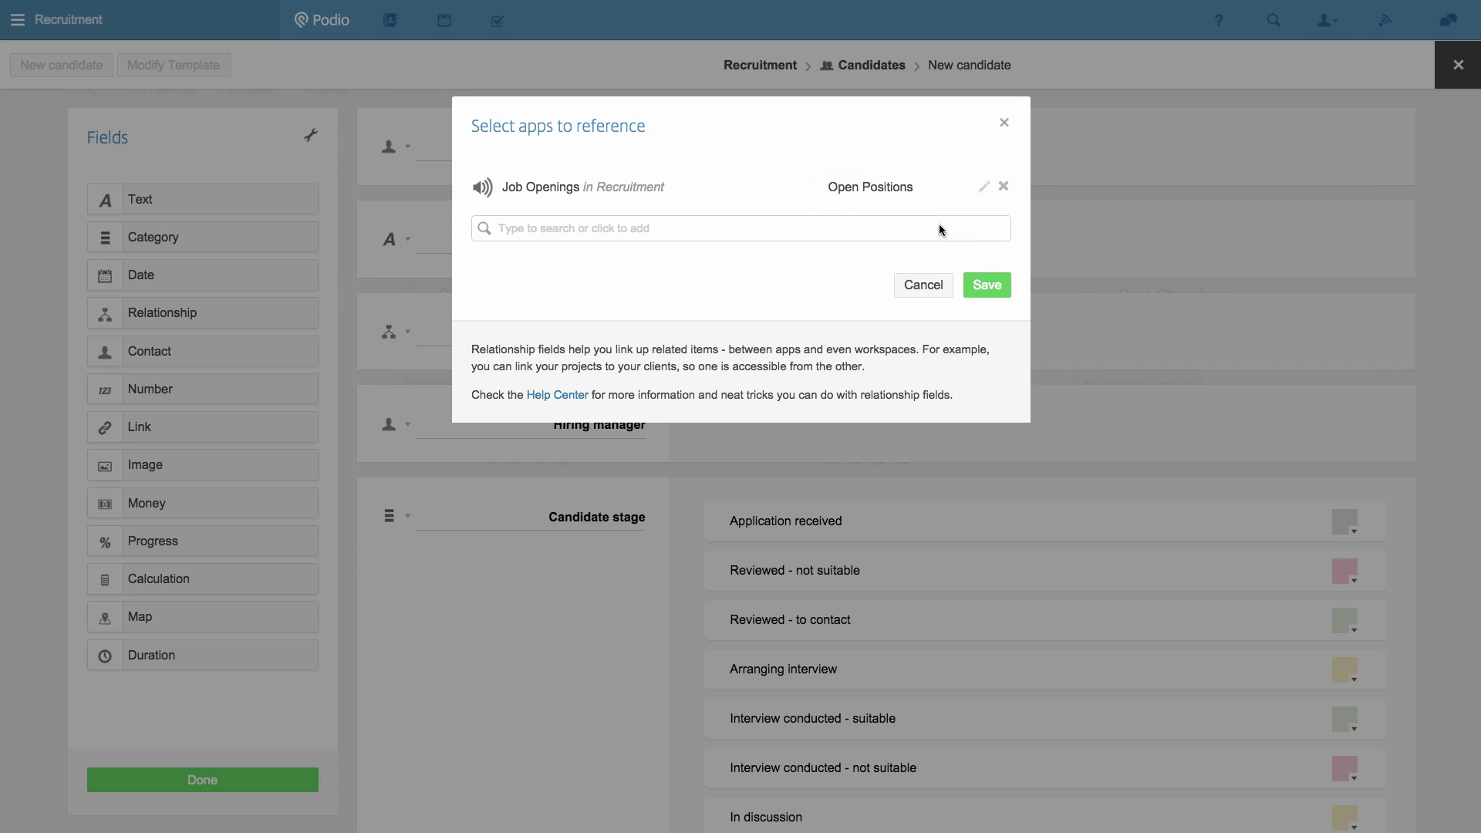
left_click(983, 285)
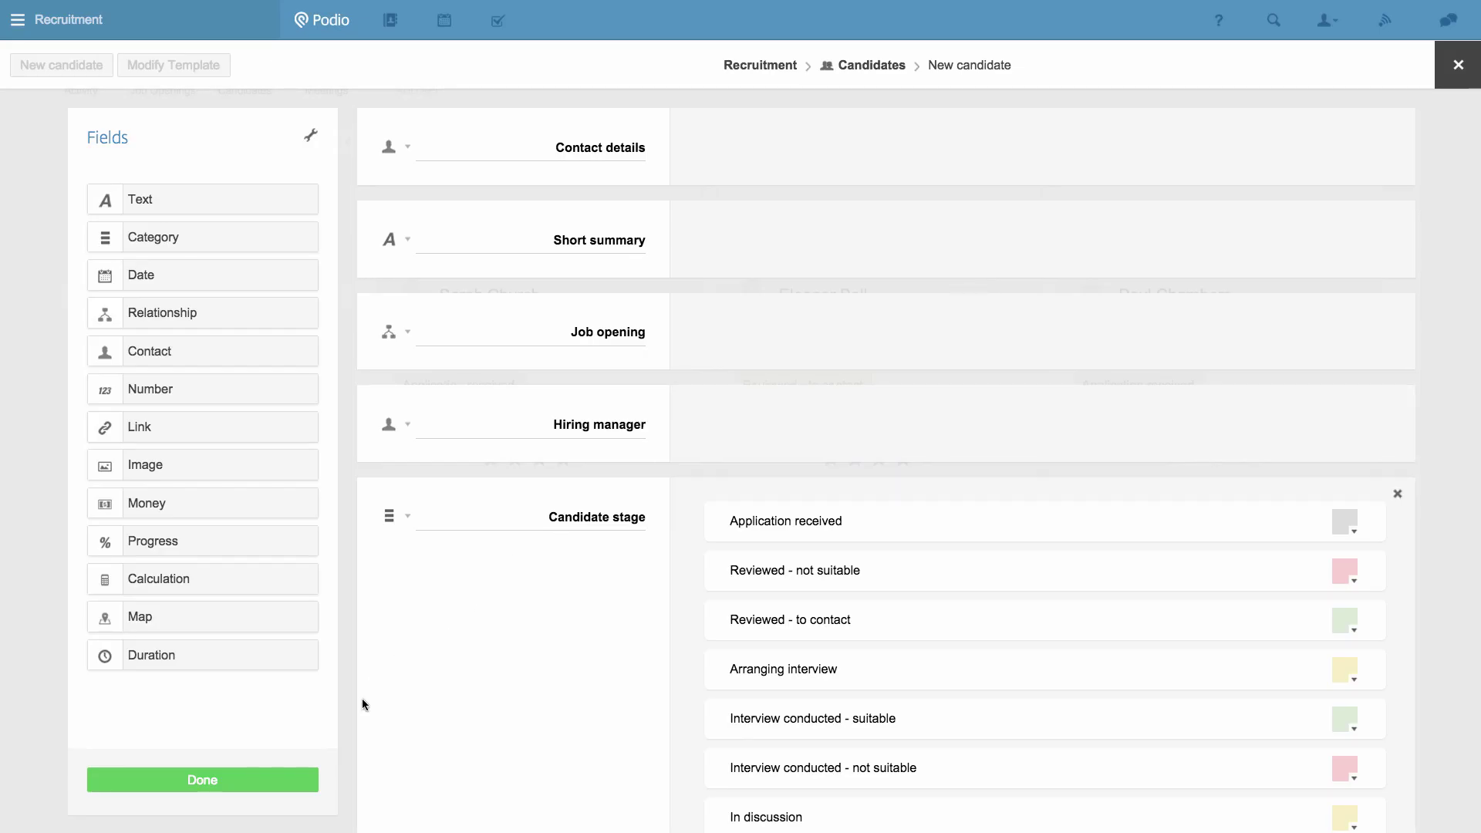
left_click(295, 780)
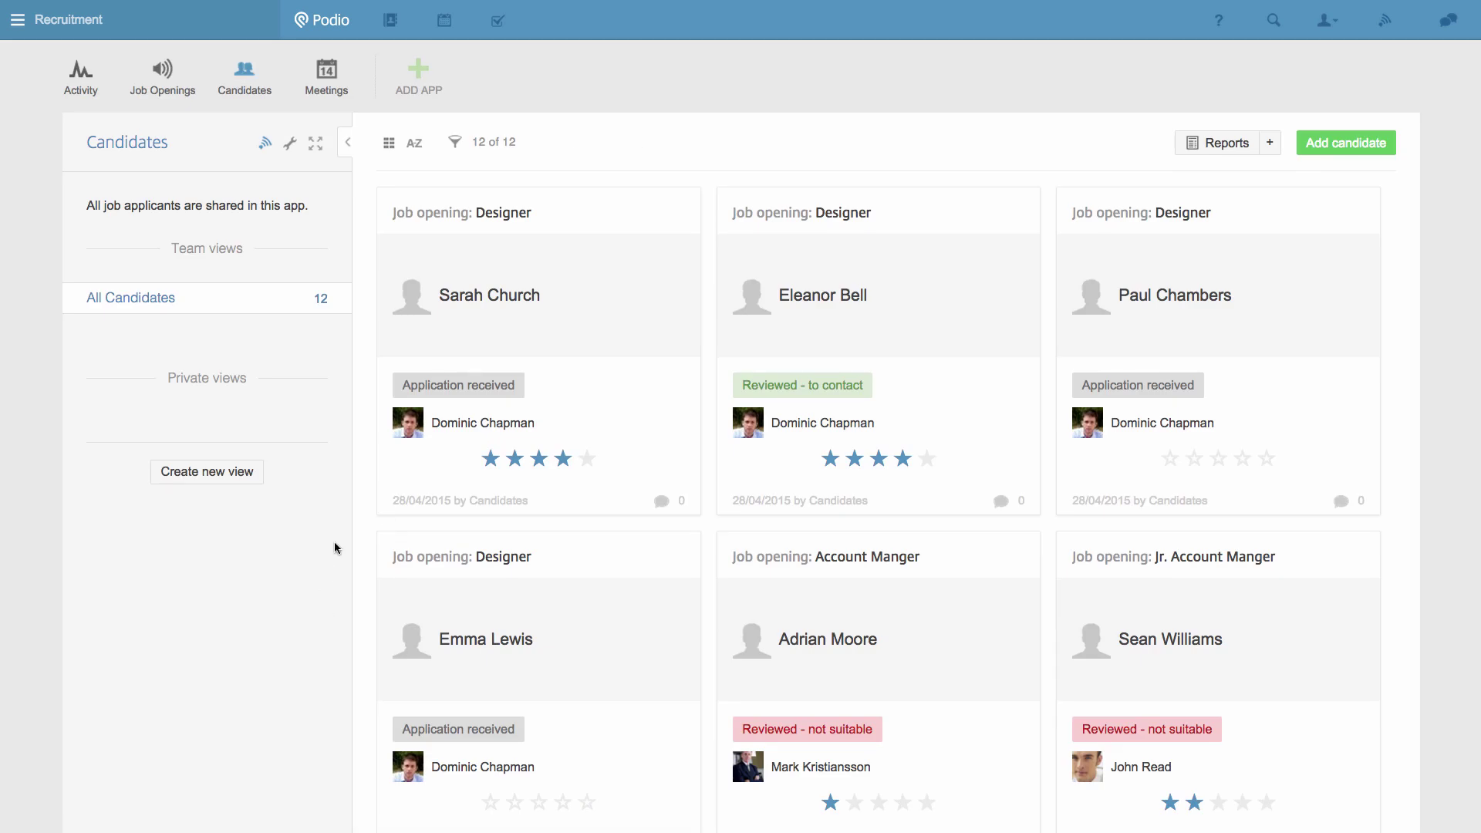
- On the shareable web form, verify Job opening lists only Designer and Head of Video Production
left_click(291, 150)
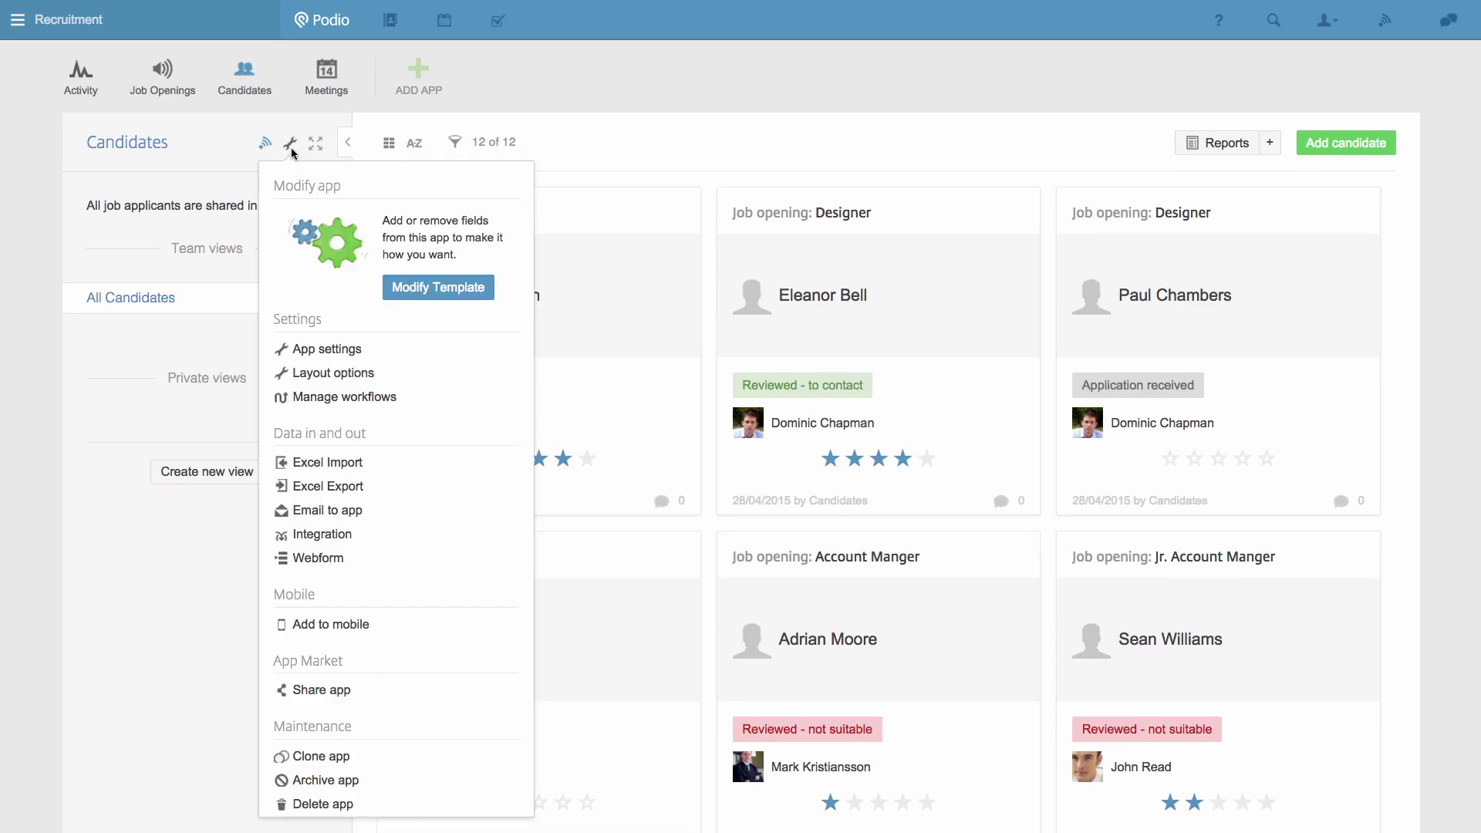
left_click(342, 559)
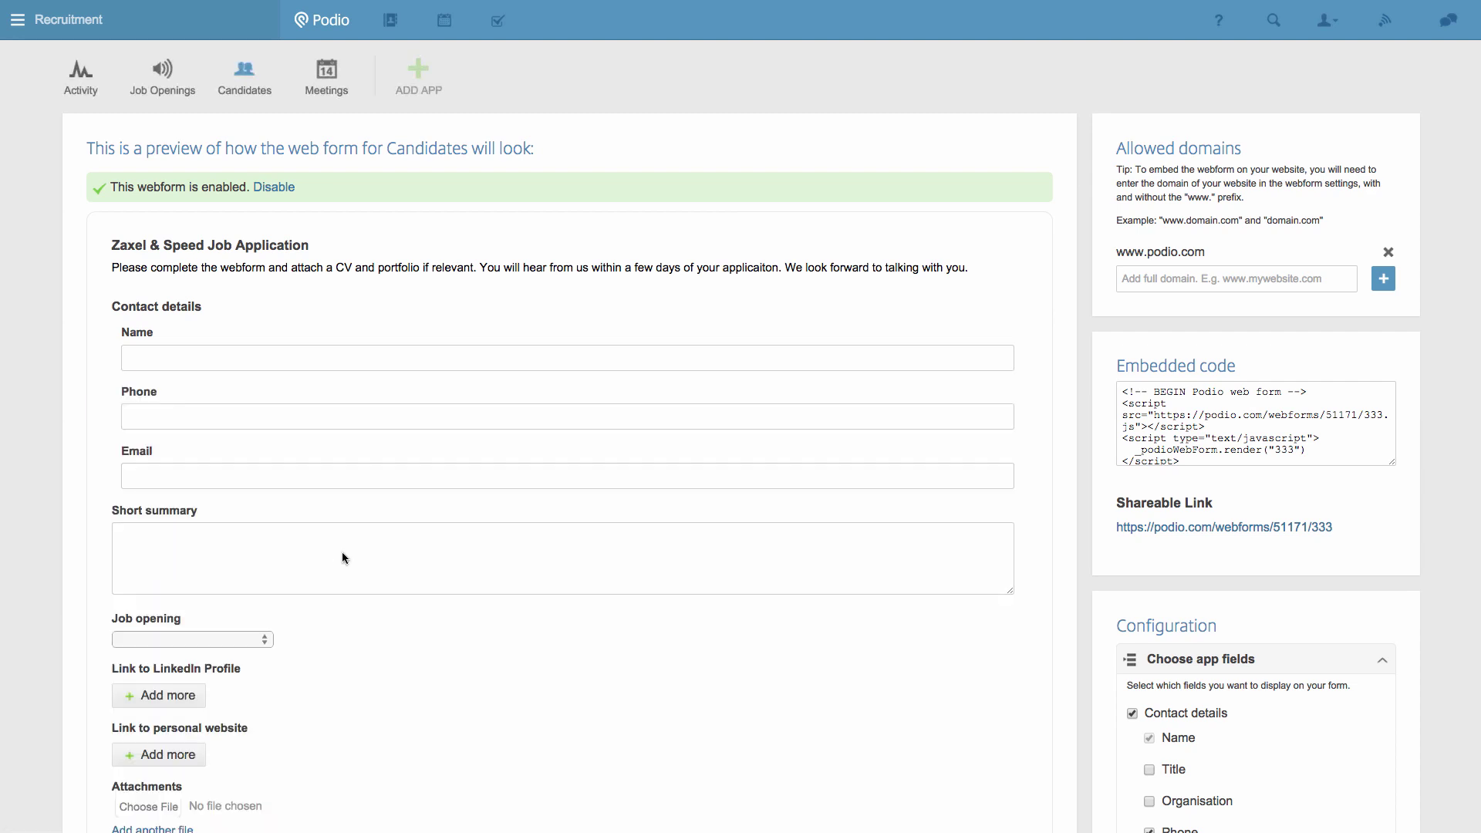
left_click(1166, 528)
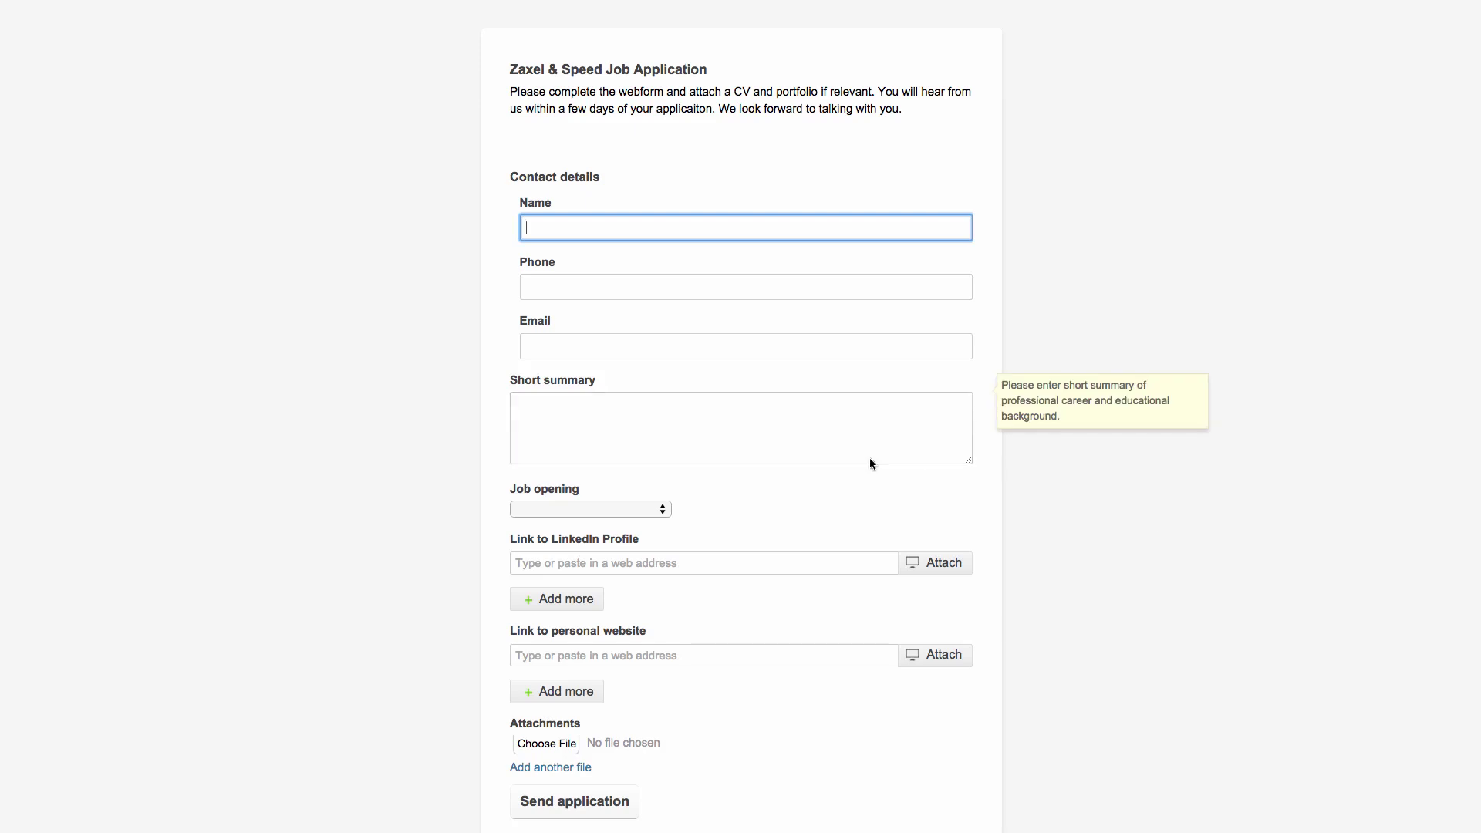
left_click(665, 512)
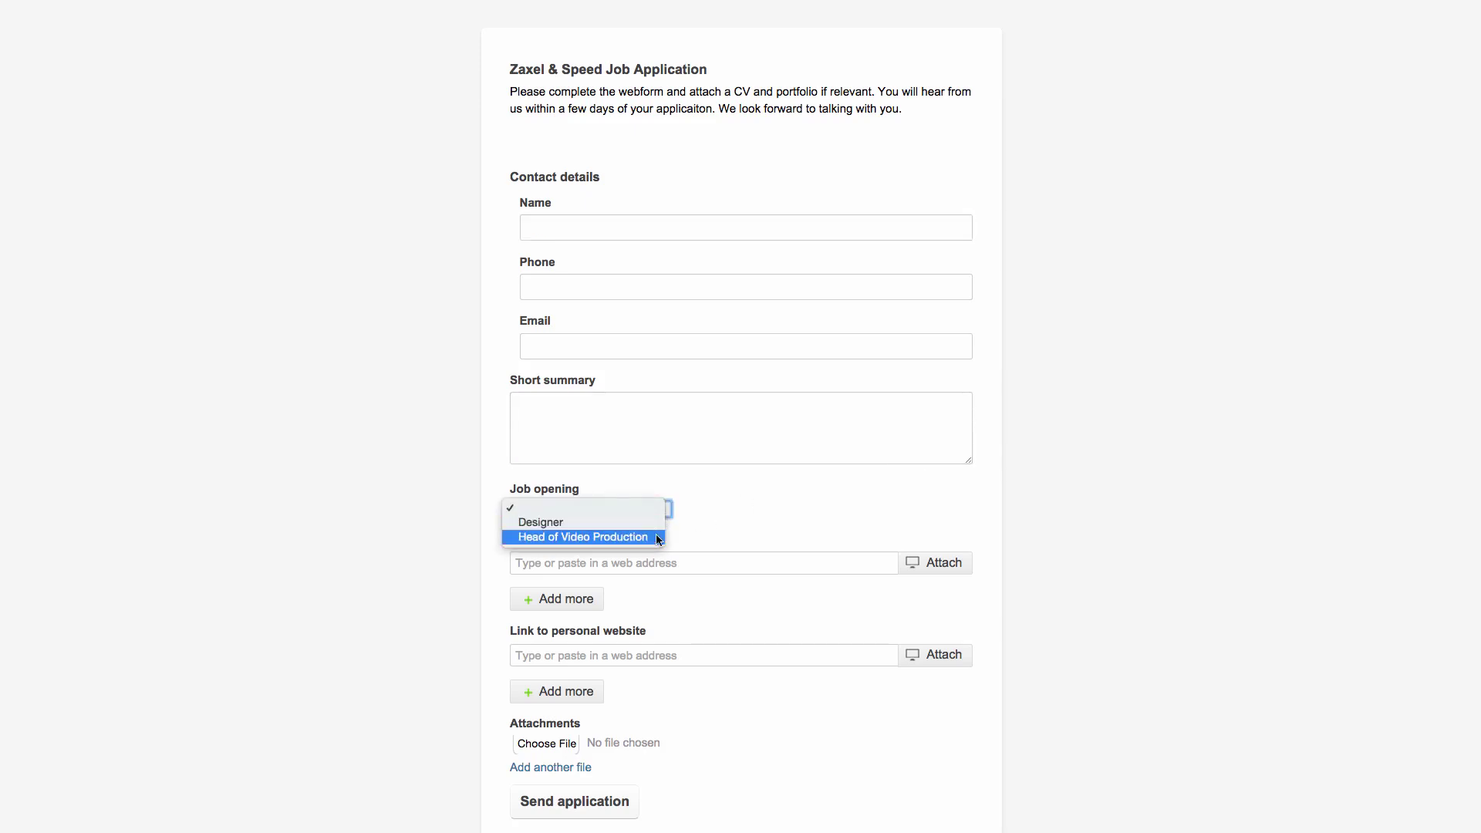
left_click(709, 509)
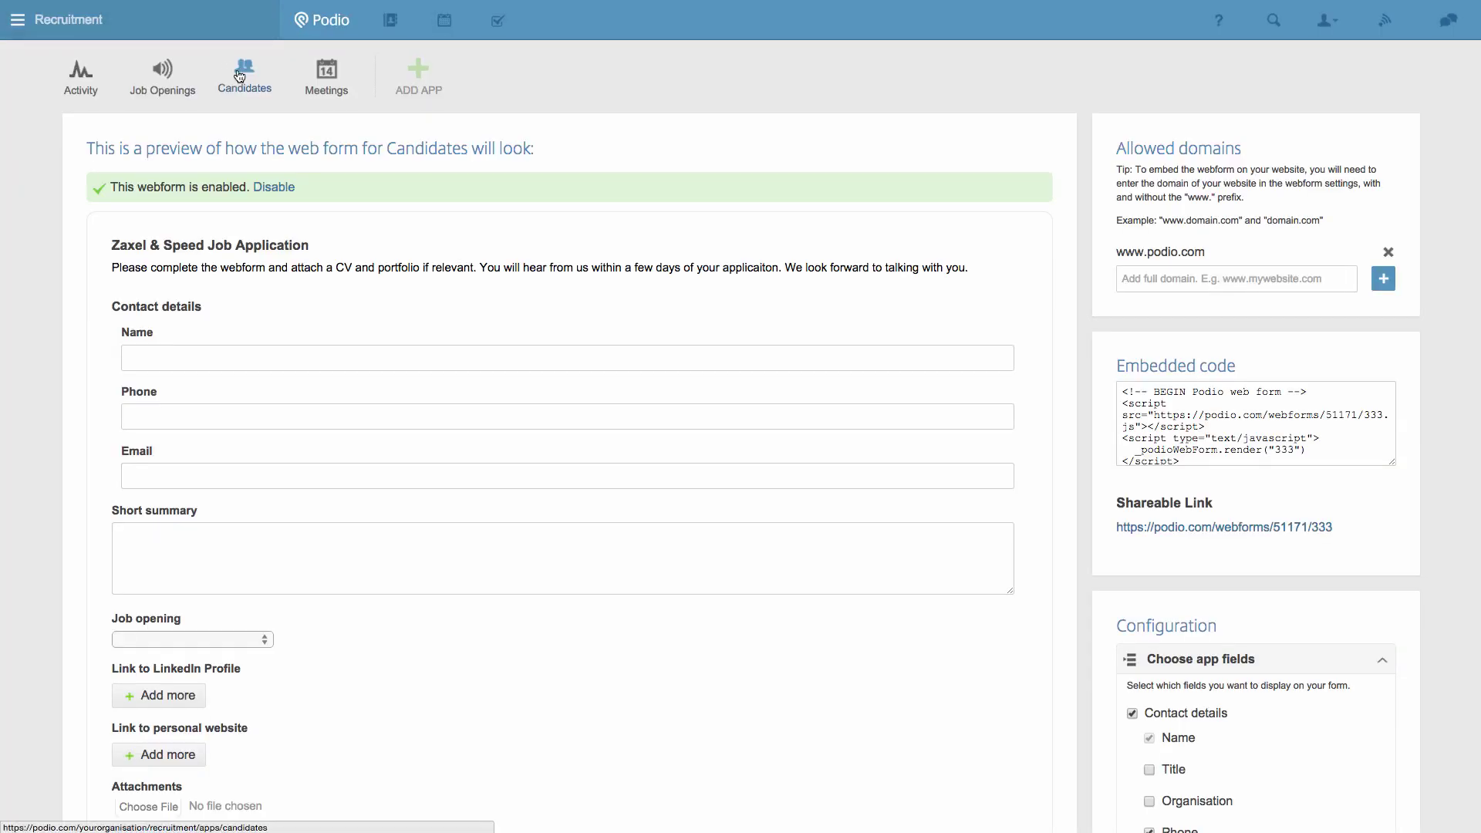
- Go back to the Candidates app's card view showing all 12 applicants with their job openings and stages
left_click(239, 73)
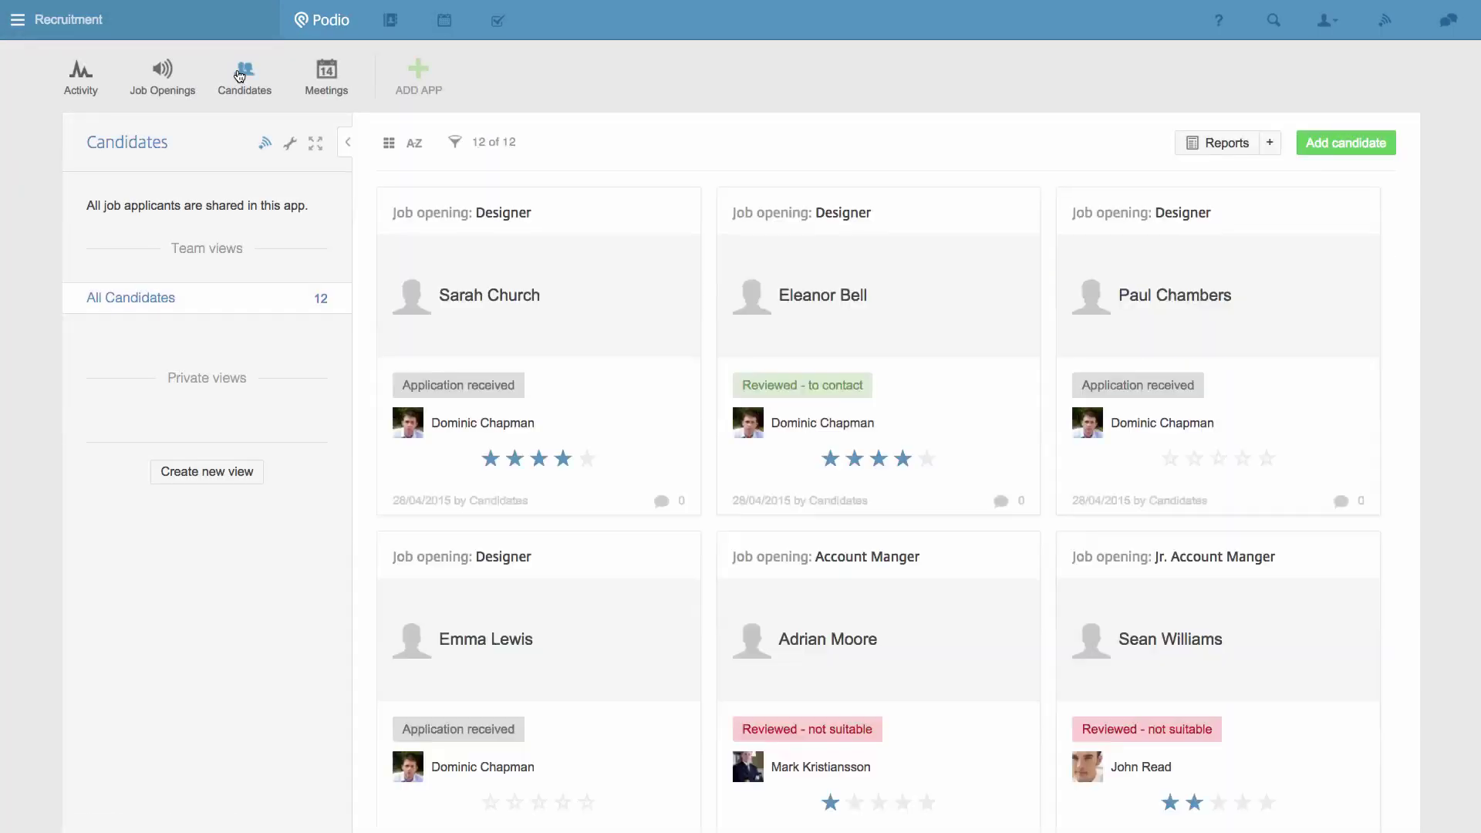